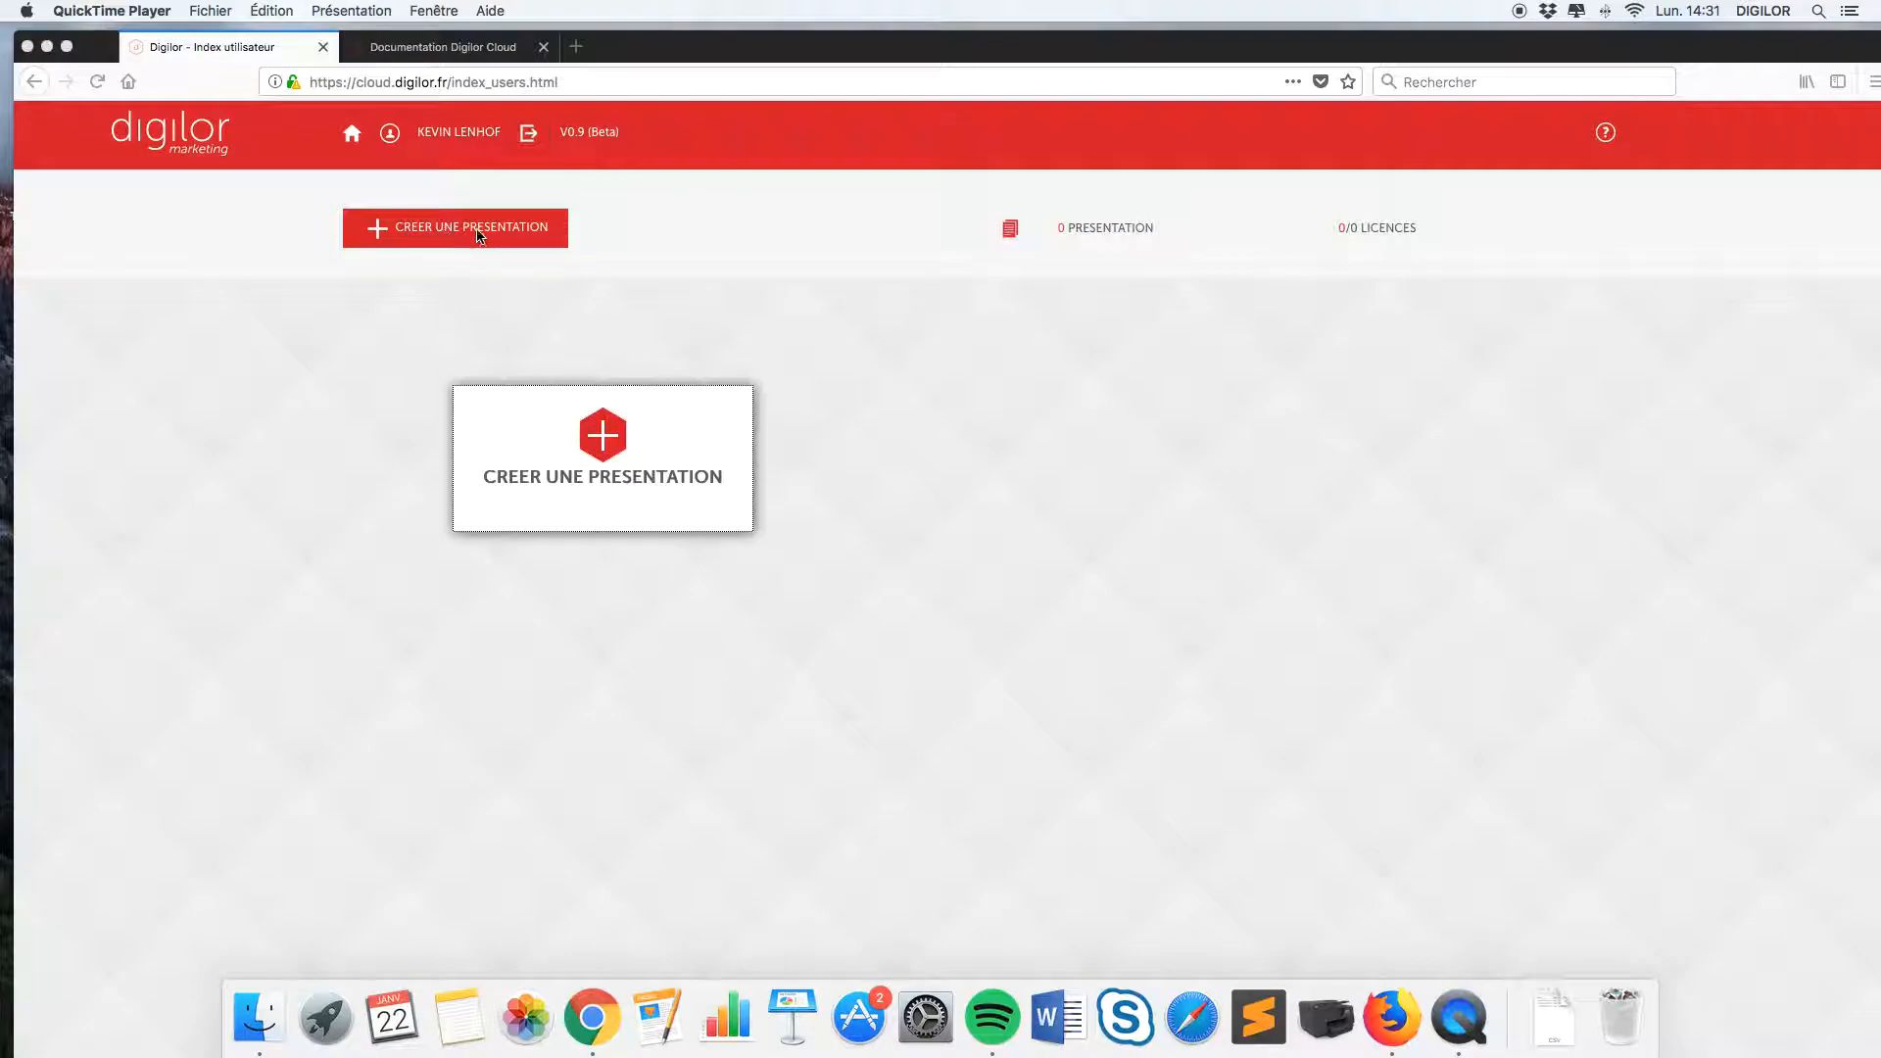
# - Create a new presentation named Presentation1 with 1280x720 resolution and Paysage orientation
pyautogui.click(617, 440)
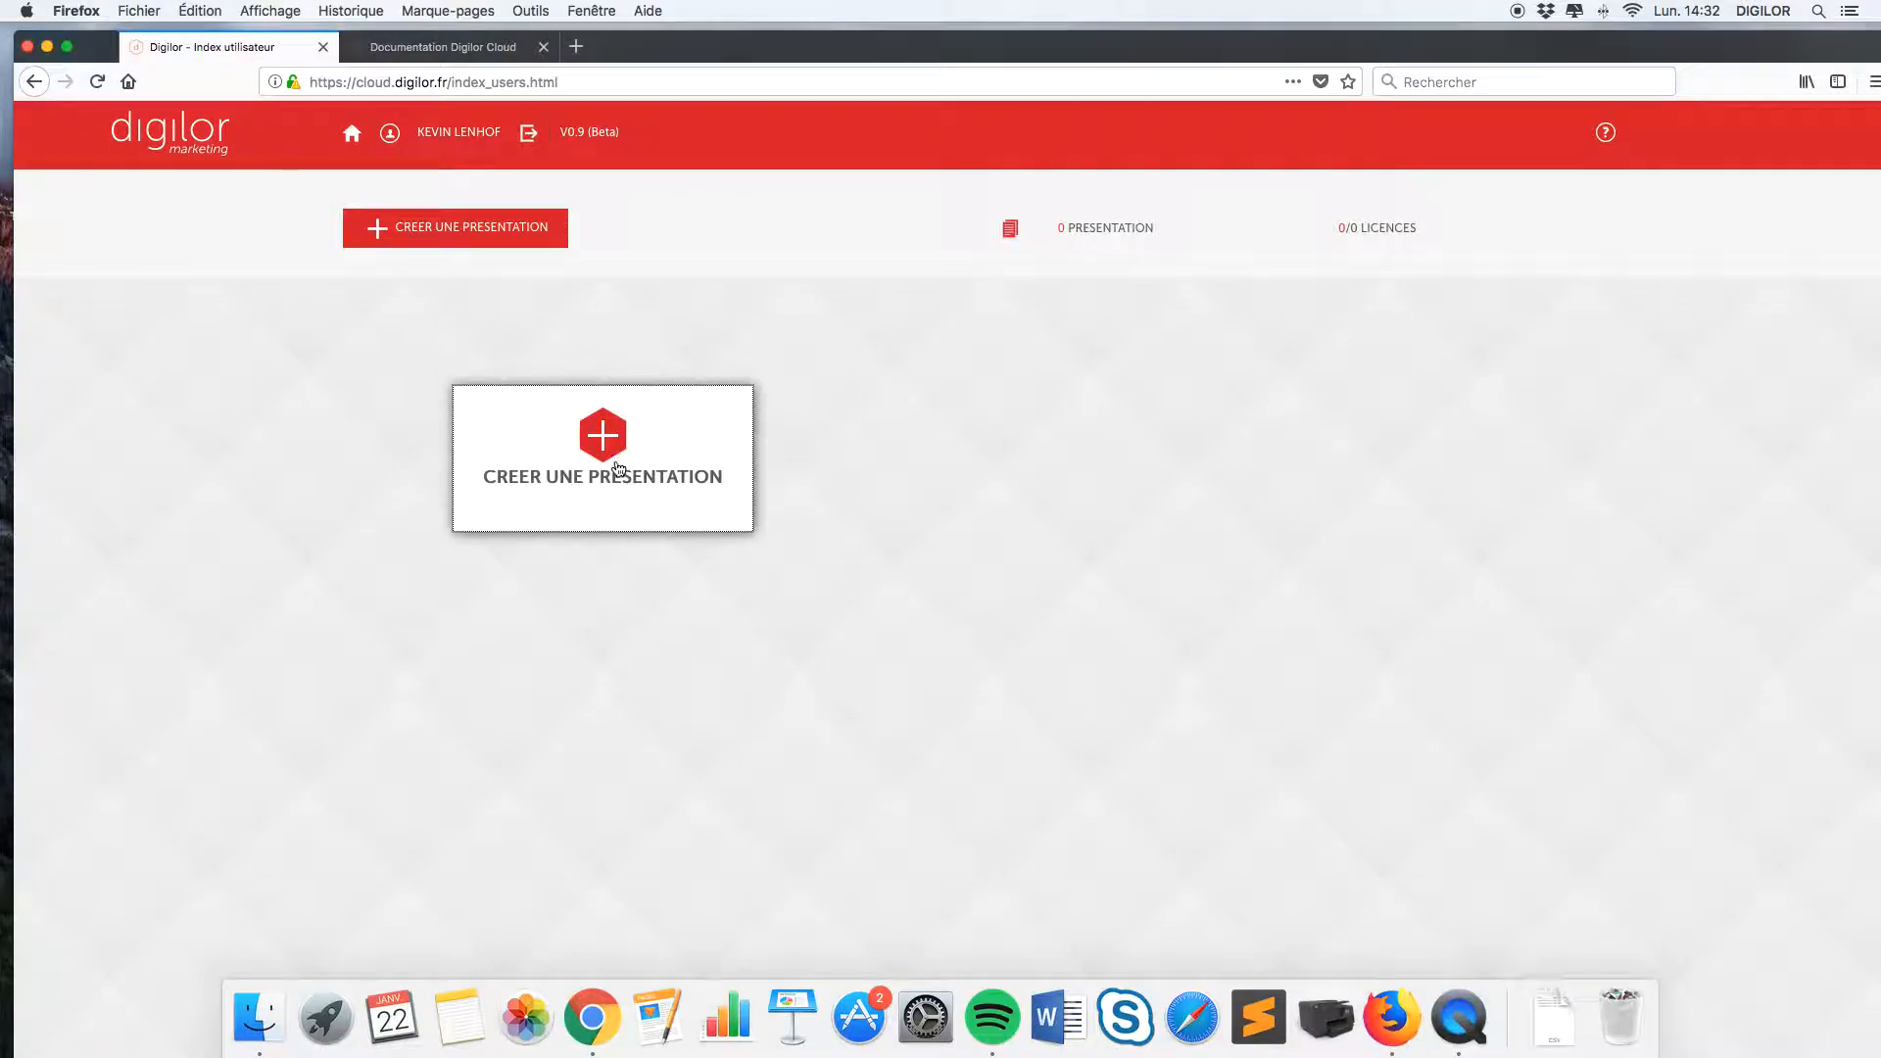
pyautogui.click(607, 444)
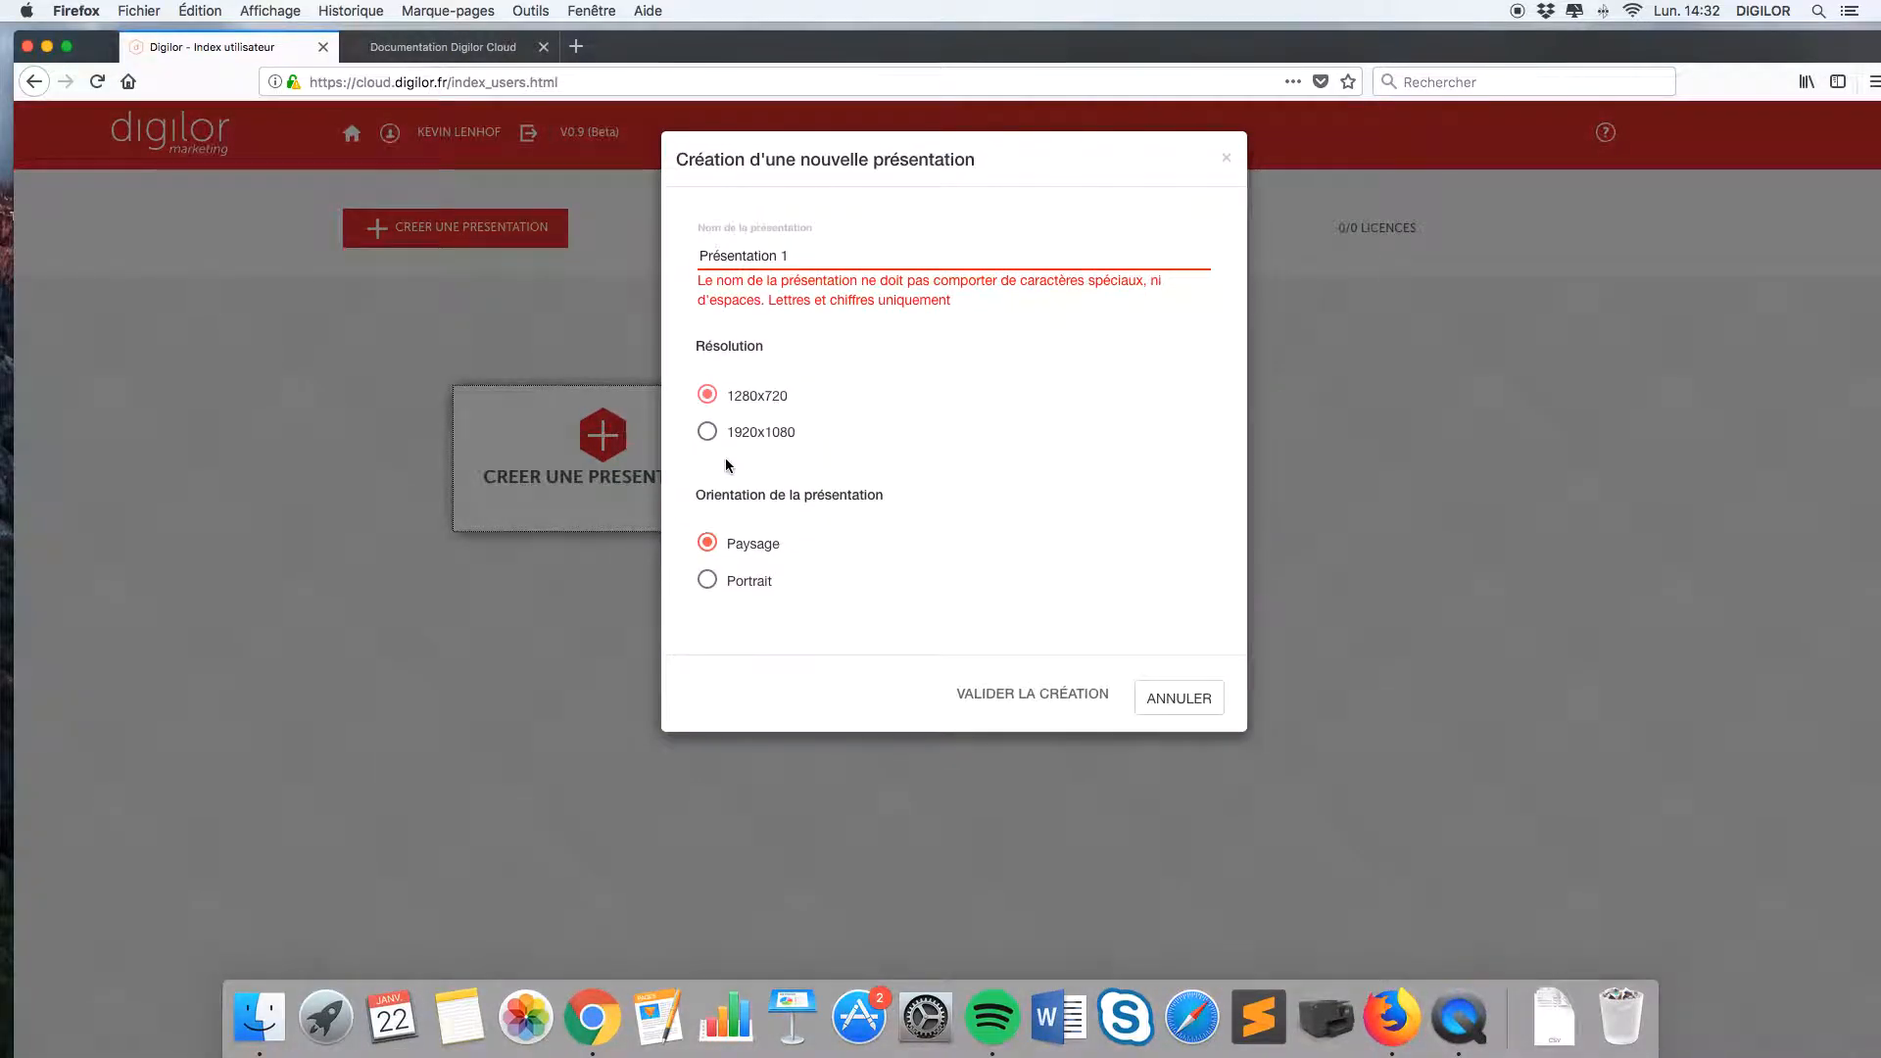
pyautogui.click(796, 256)
pyautogui.press('BackSpace')
pyautogui.click(724, 256)
pyautogui.press('BackSpace')
pyautogui.write('e')
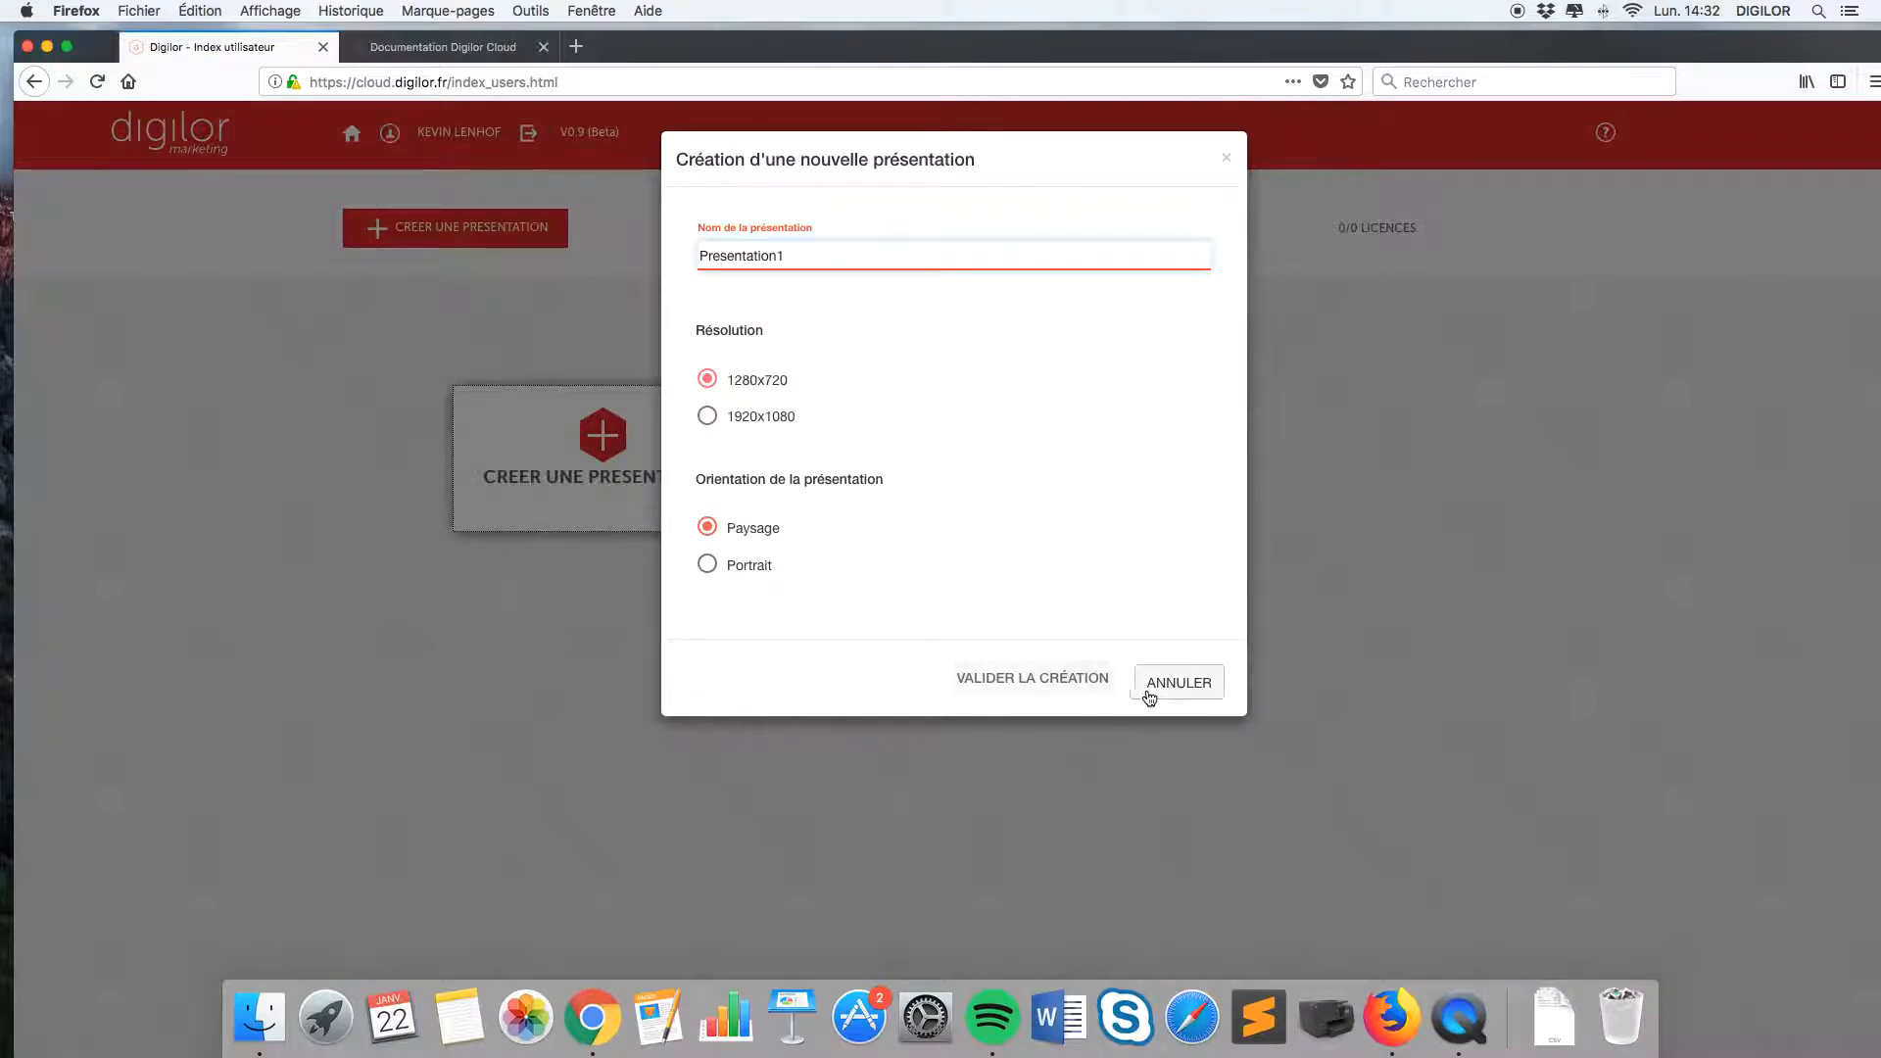
pyautogui.click(1034, 683)
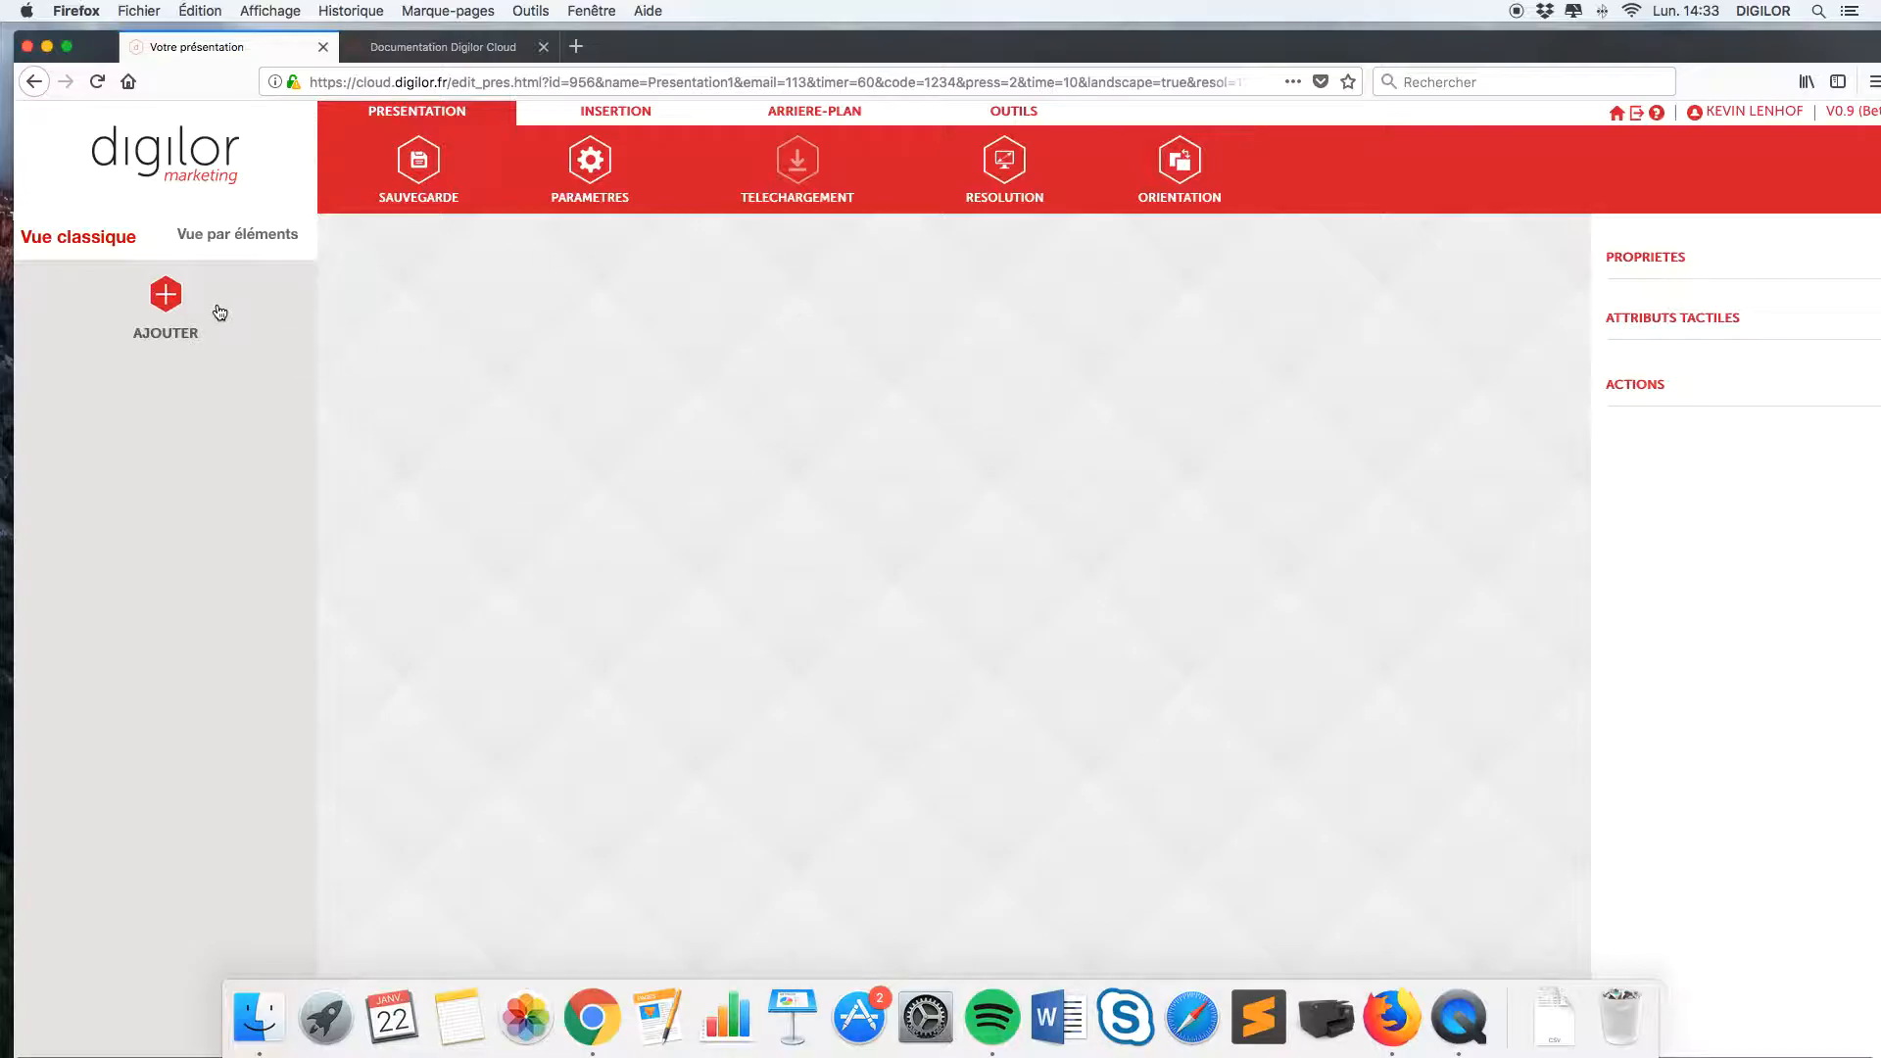
# - Add a first slide to the presentation and title it Slide1
pyautogui.click(169, 299)
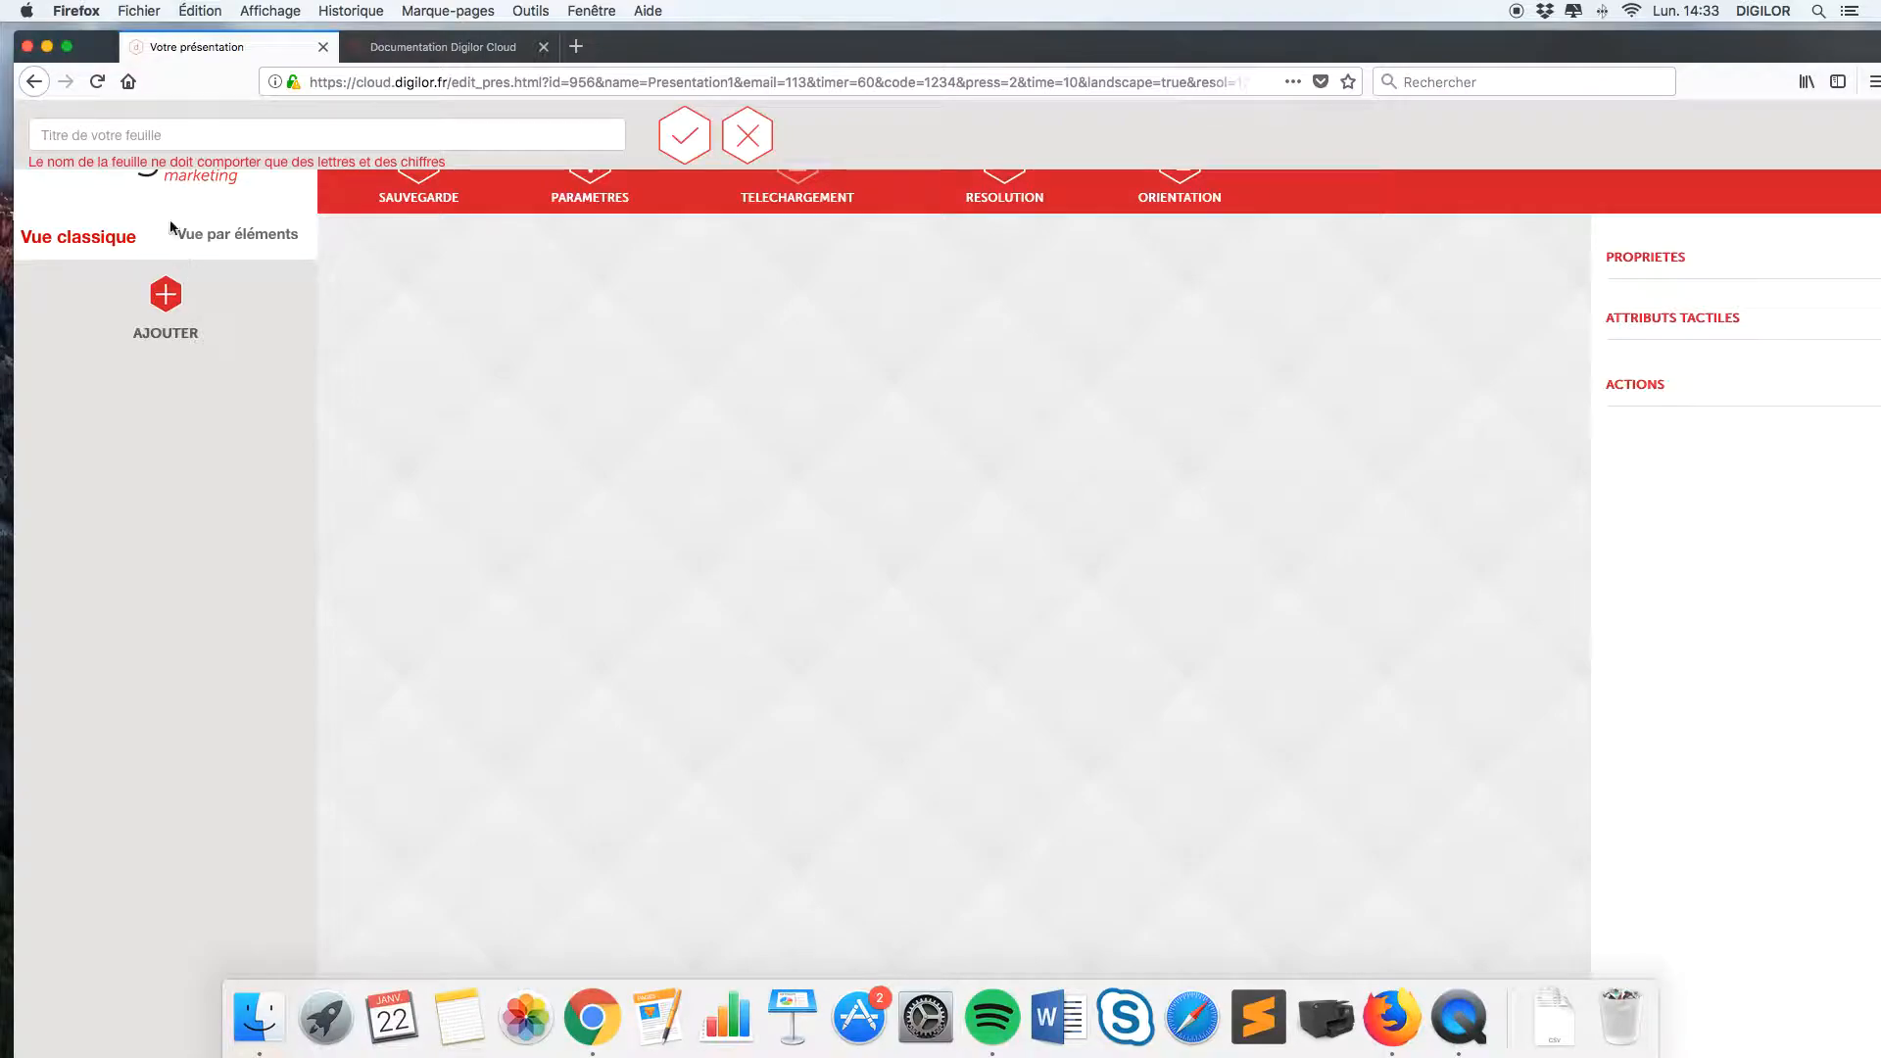
pyautogui.click(139, 132)
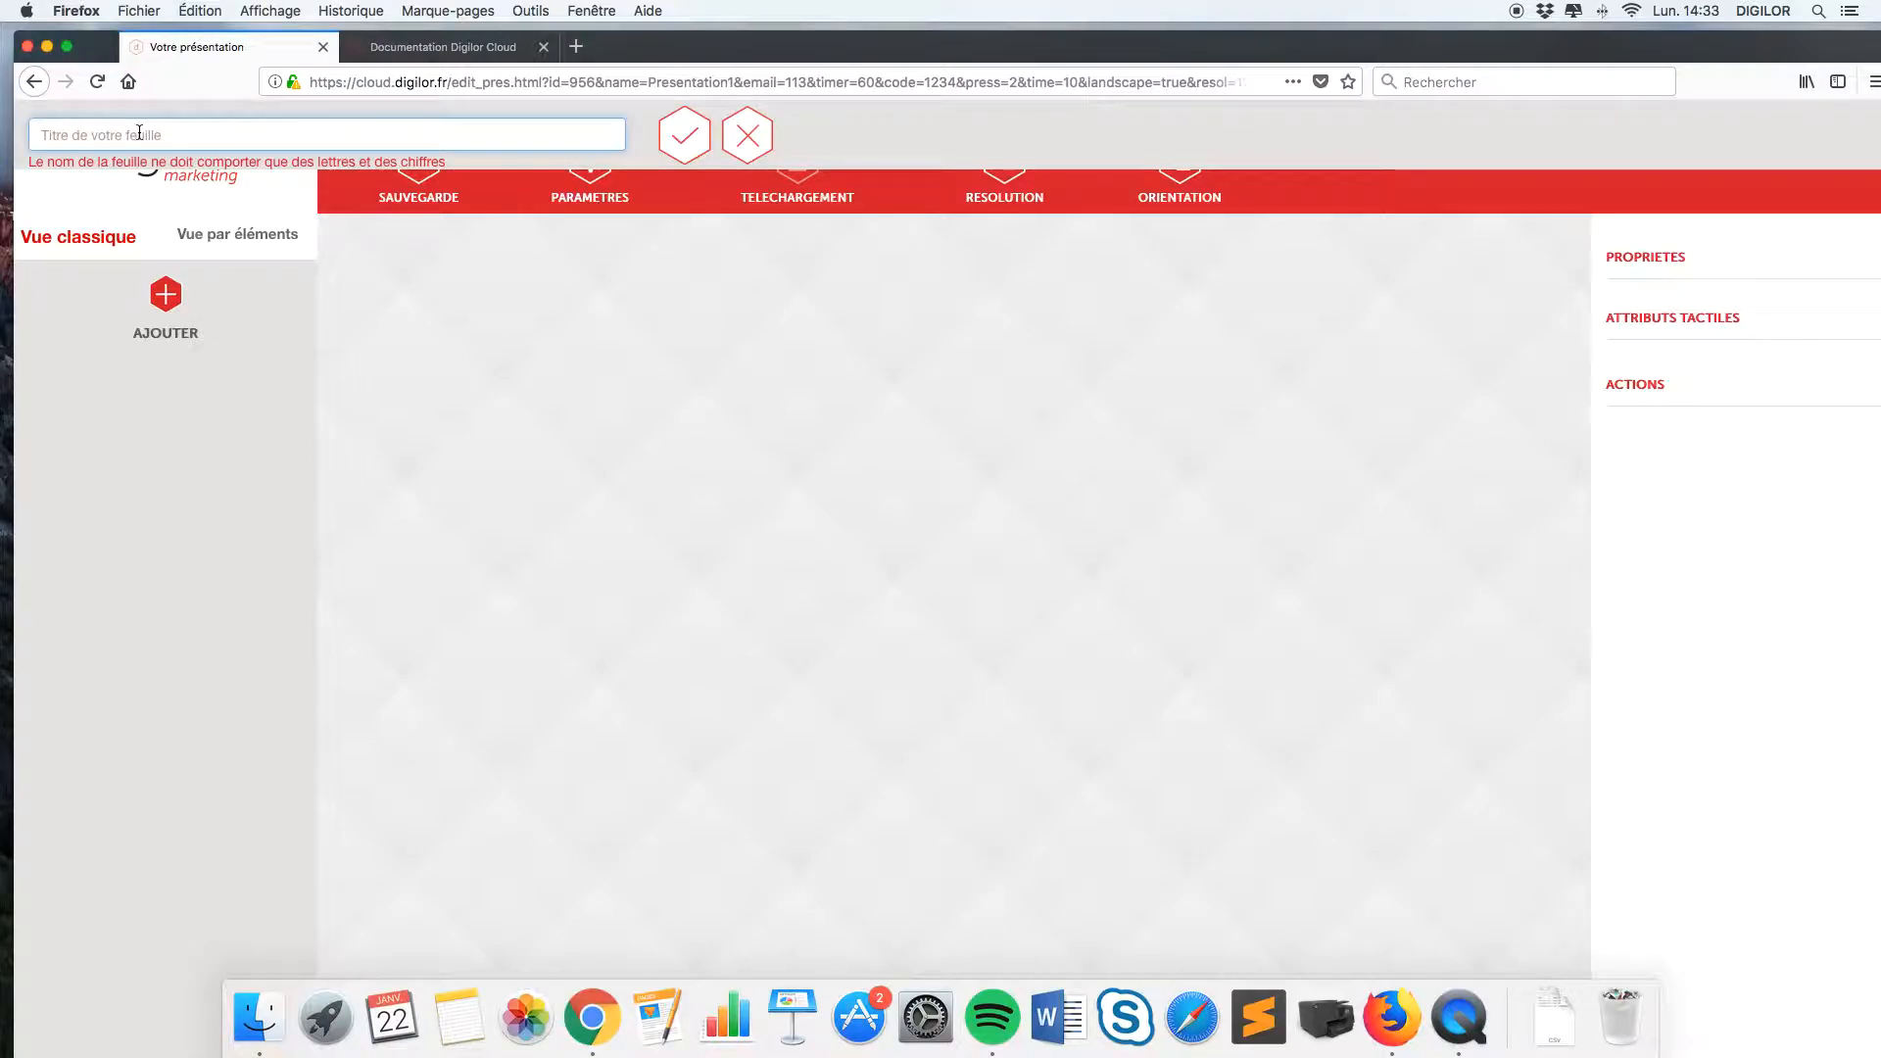
pyautogui.write('Slide1')
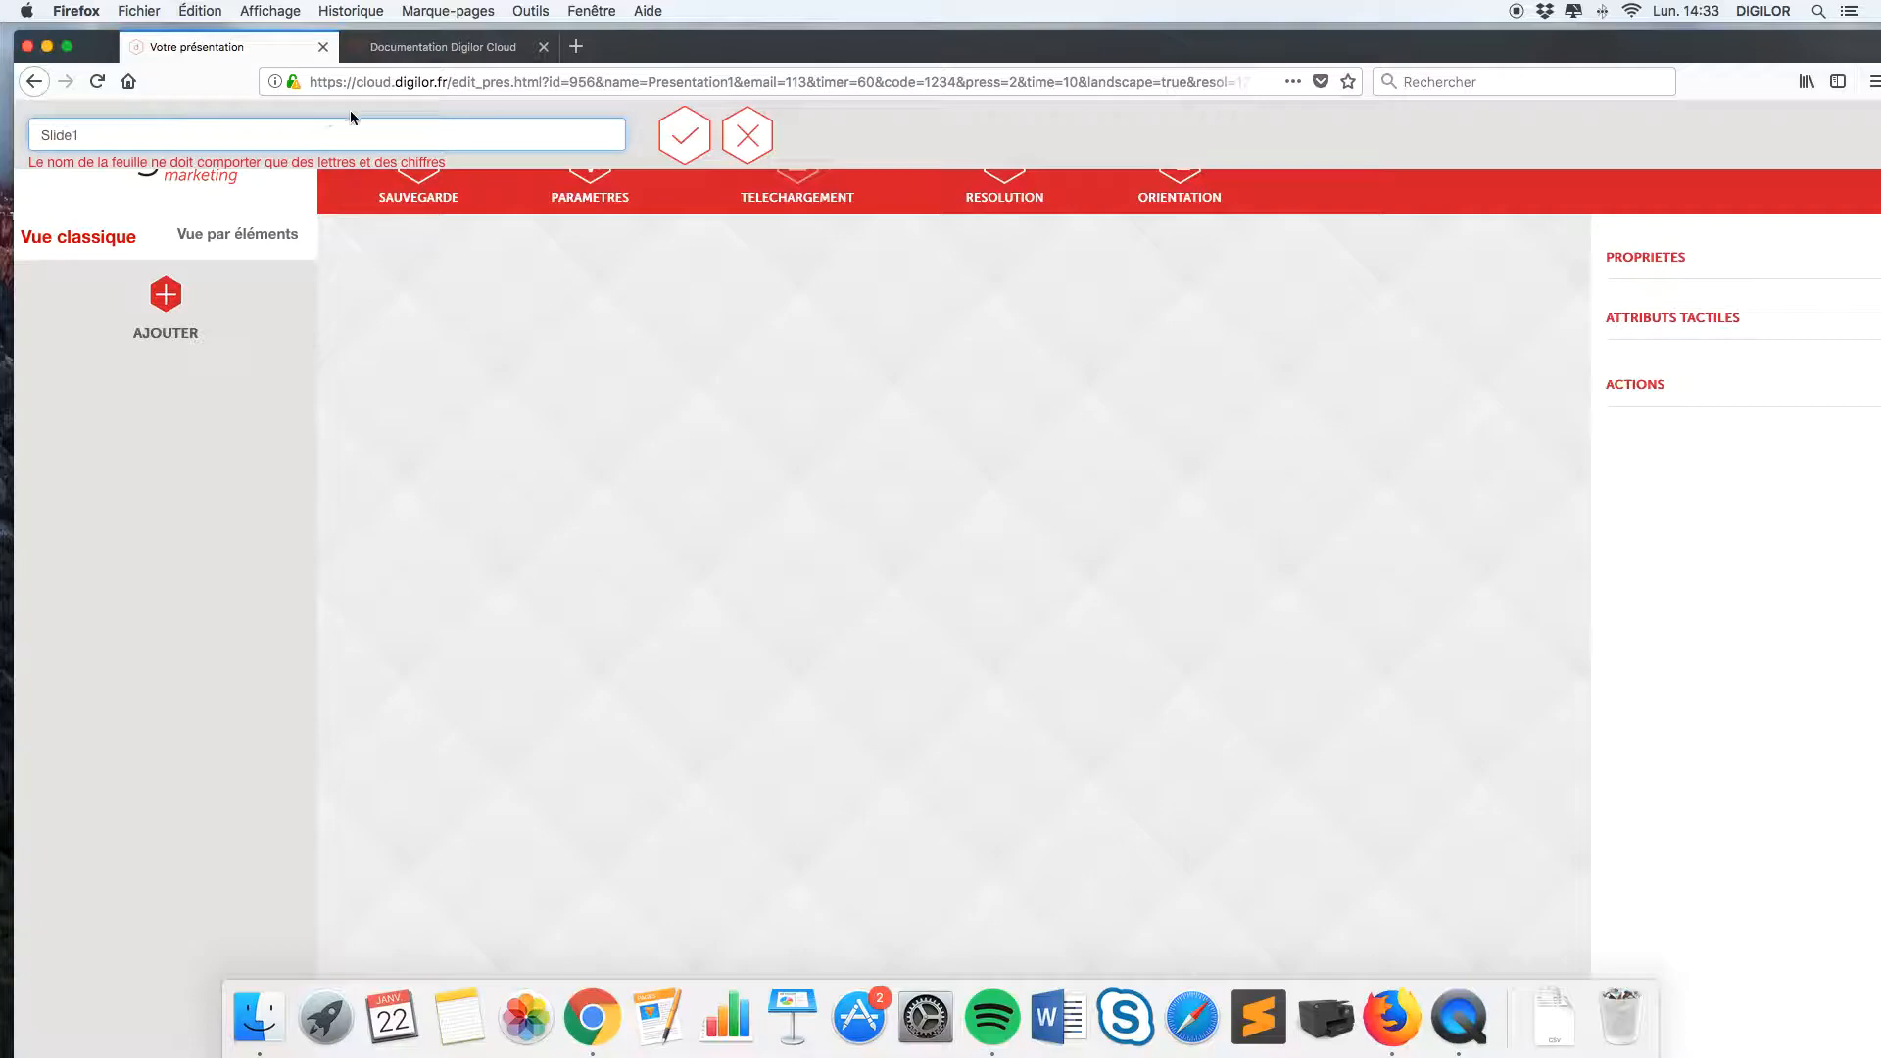
pyautogui.click(683, 138)
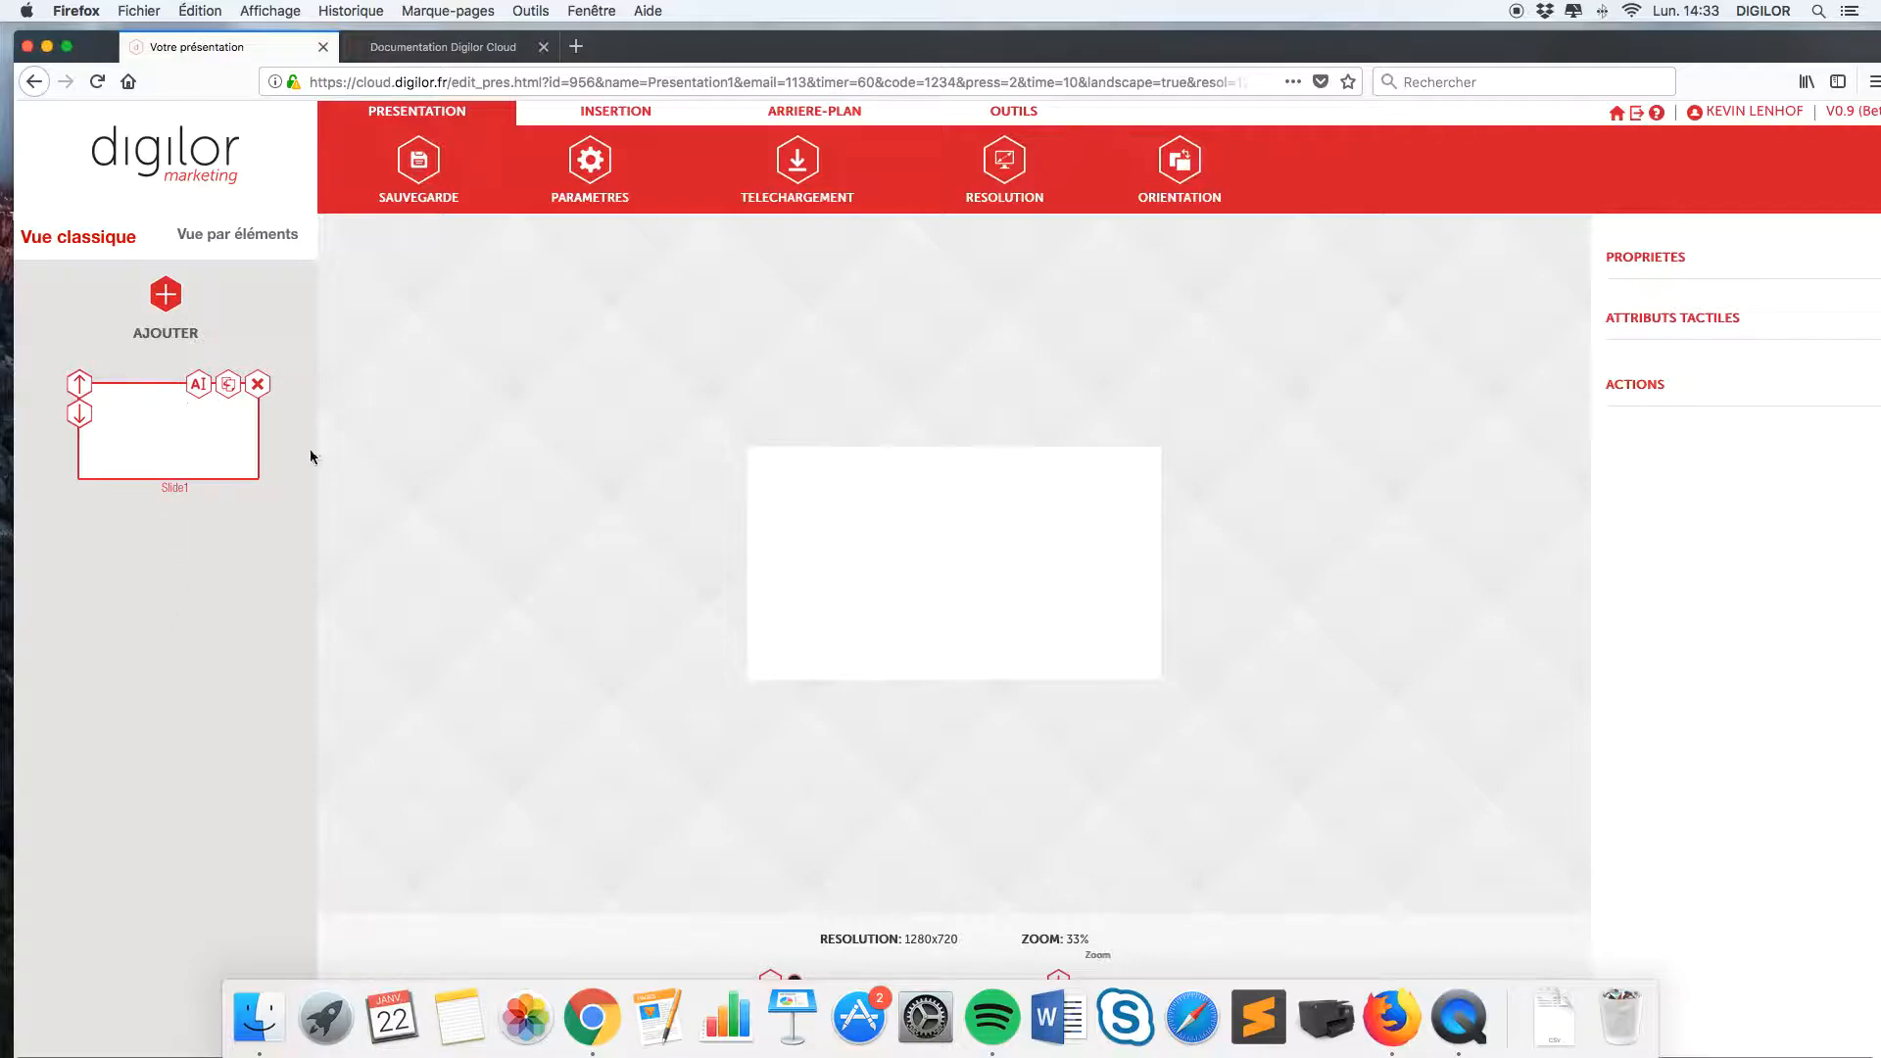
# - Duplicate Slide1 and name the copy Slide2
pyautogui.click(197, 383)
pyautogui.click(112, 144)
pyautogui.press('BackSpace')
pyautogui.write('2')
pyautogui.click(685, 136)
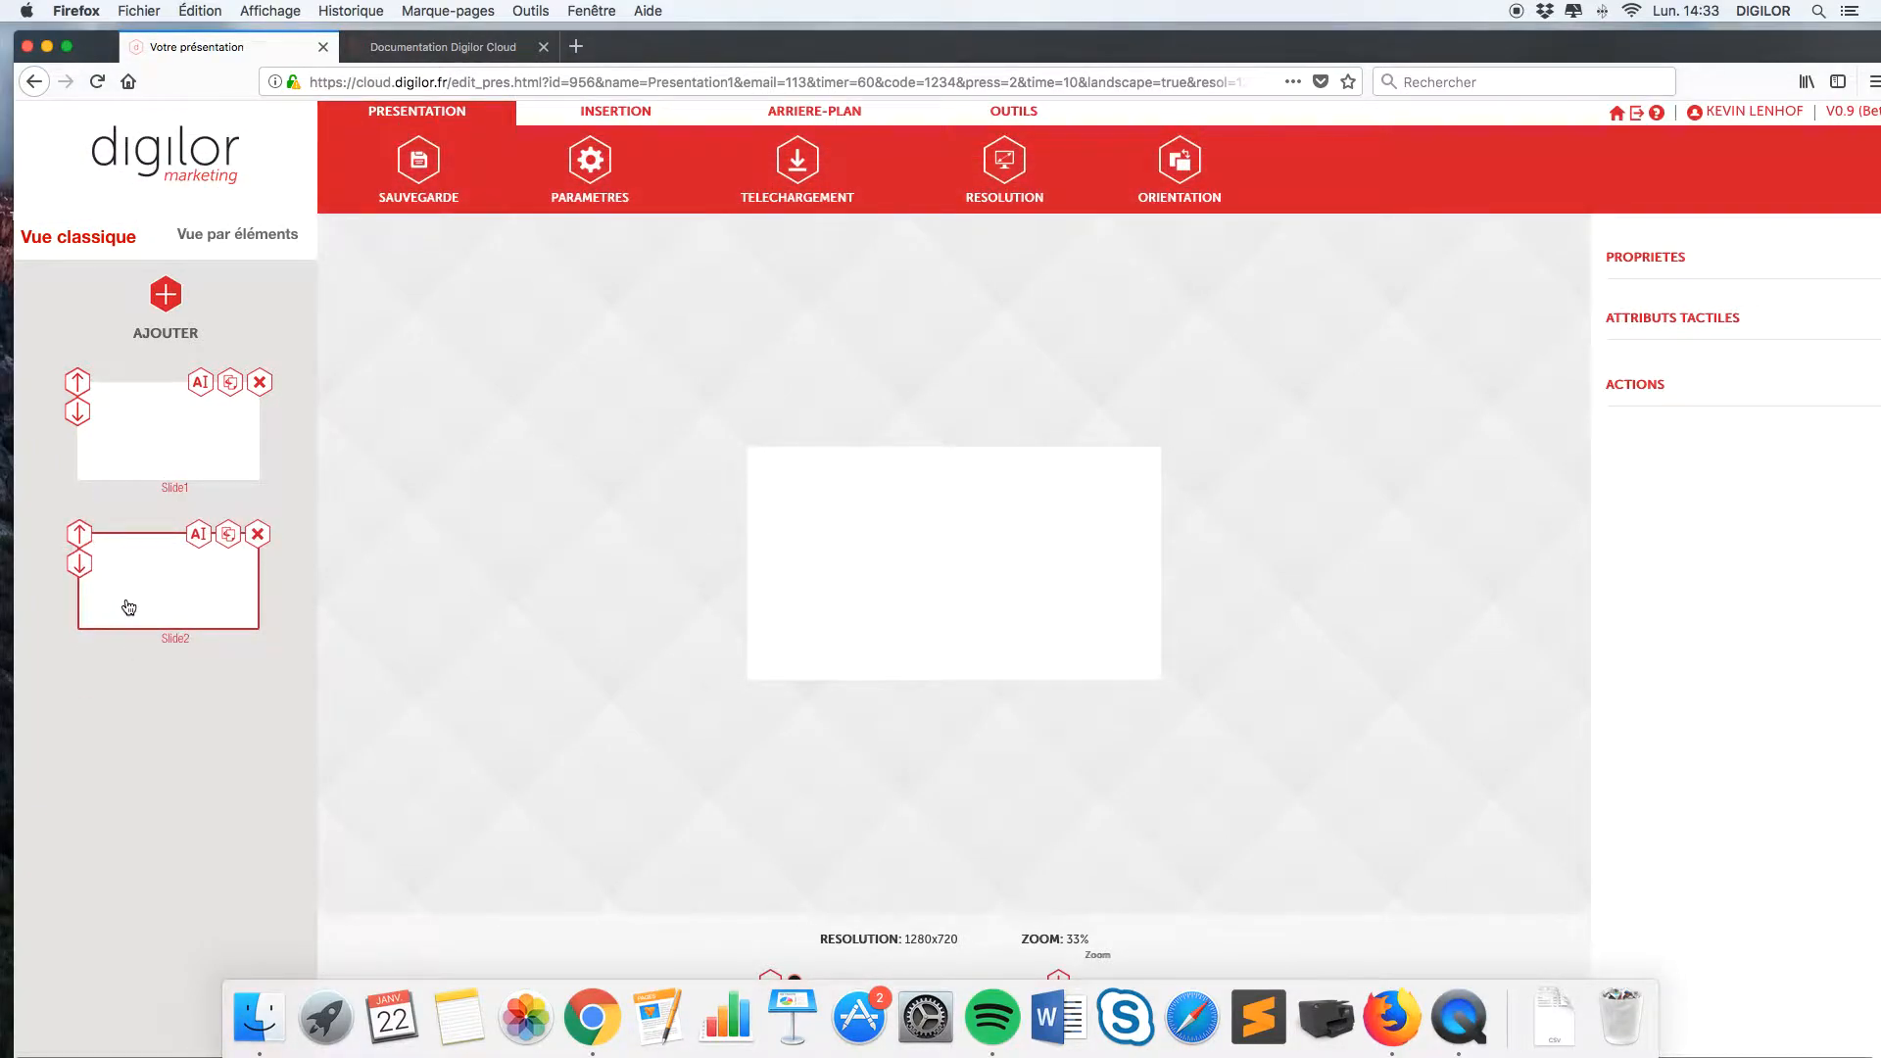
# - Move Slide1 below Slide2 in the slide order and duplicate Slide1 as Slide3
pyautogui.click(77, 420)
pyautogui.click(229, 541)
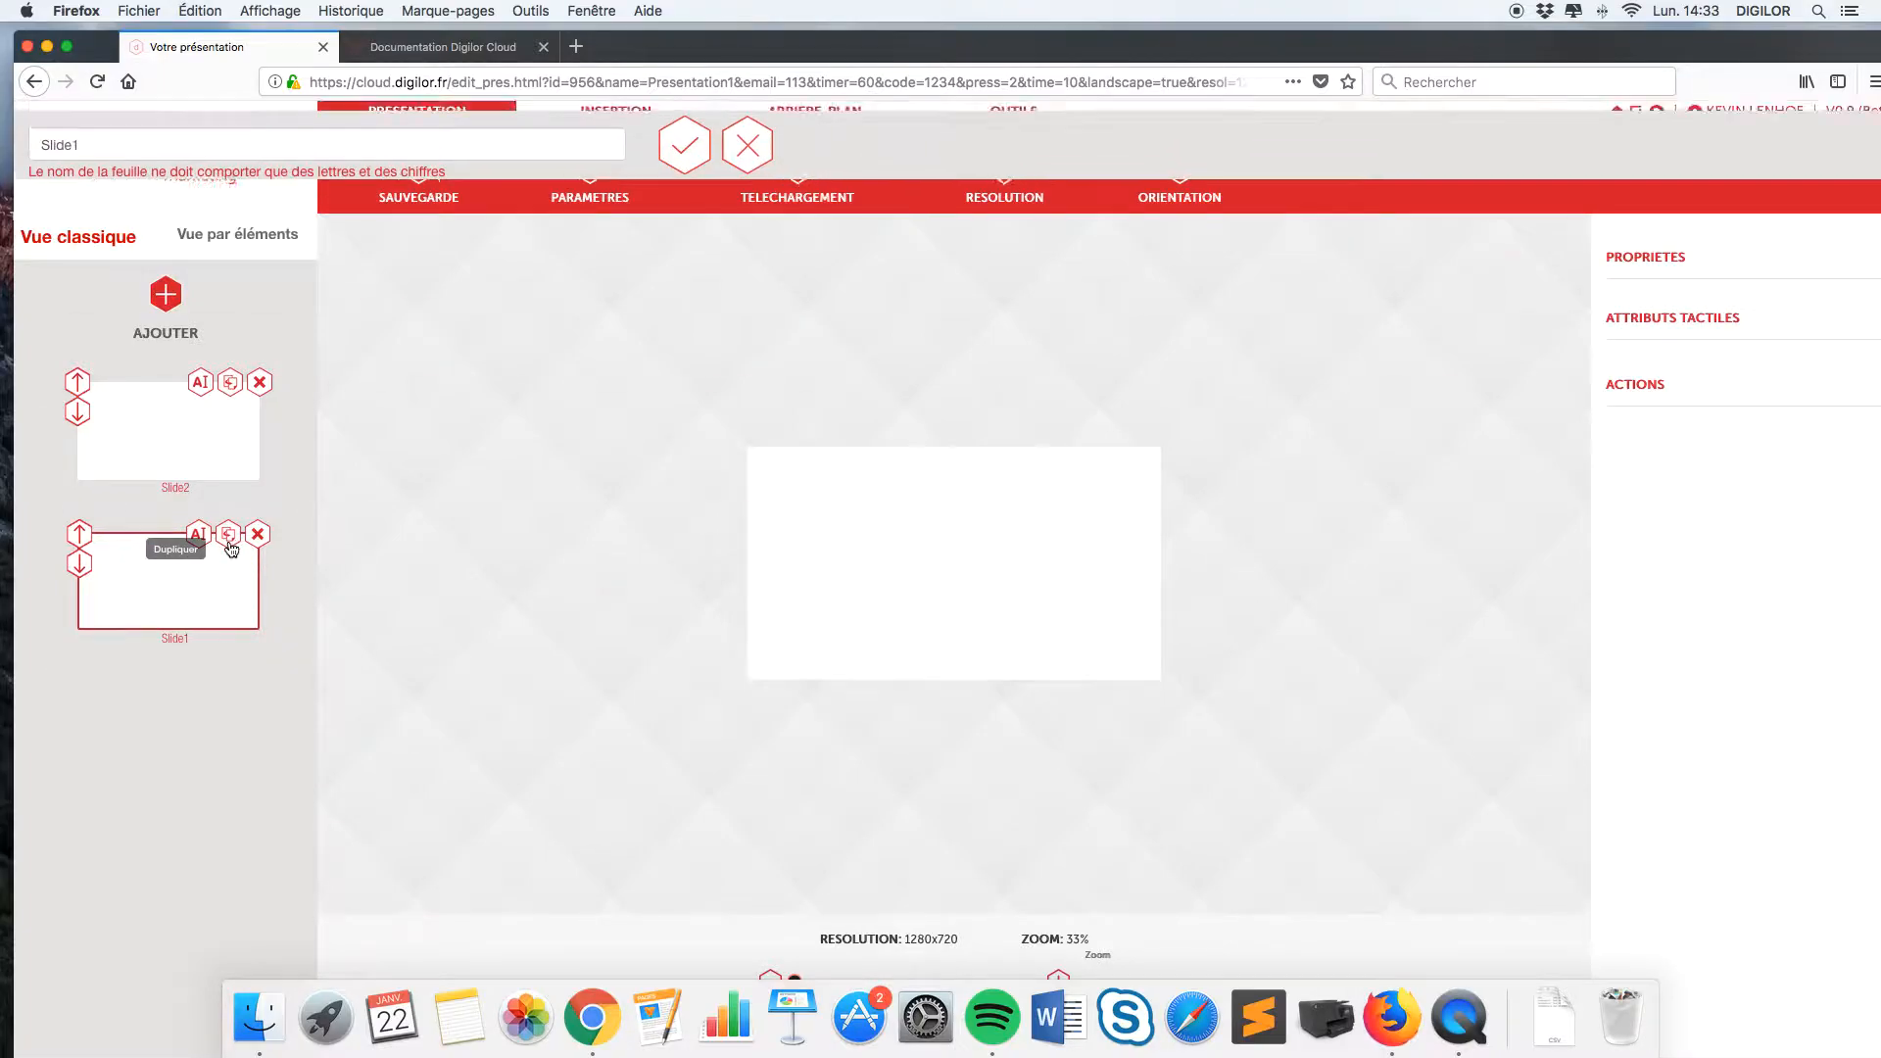
pyautogui.click(127, 138)
pyautogui.press('BackSpace')
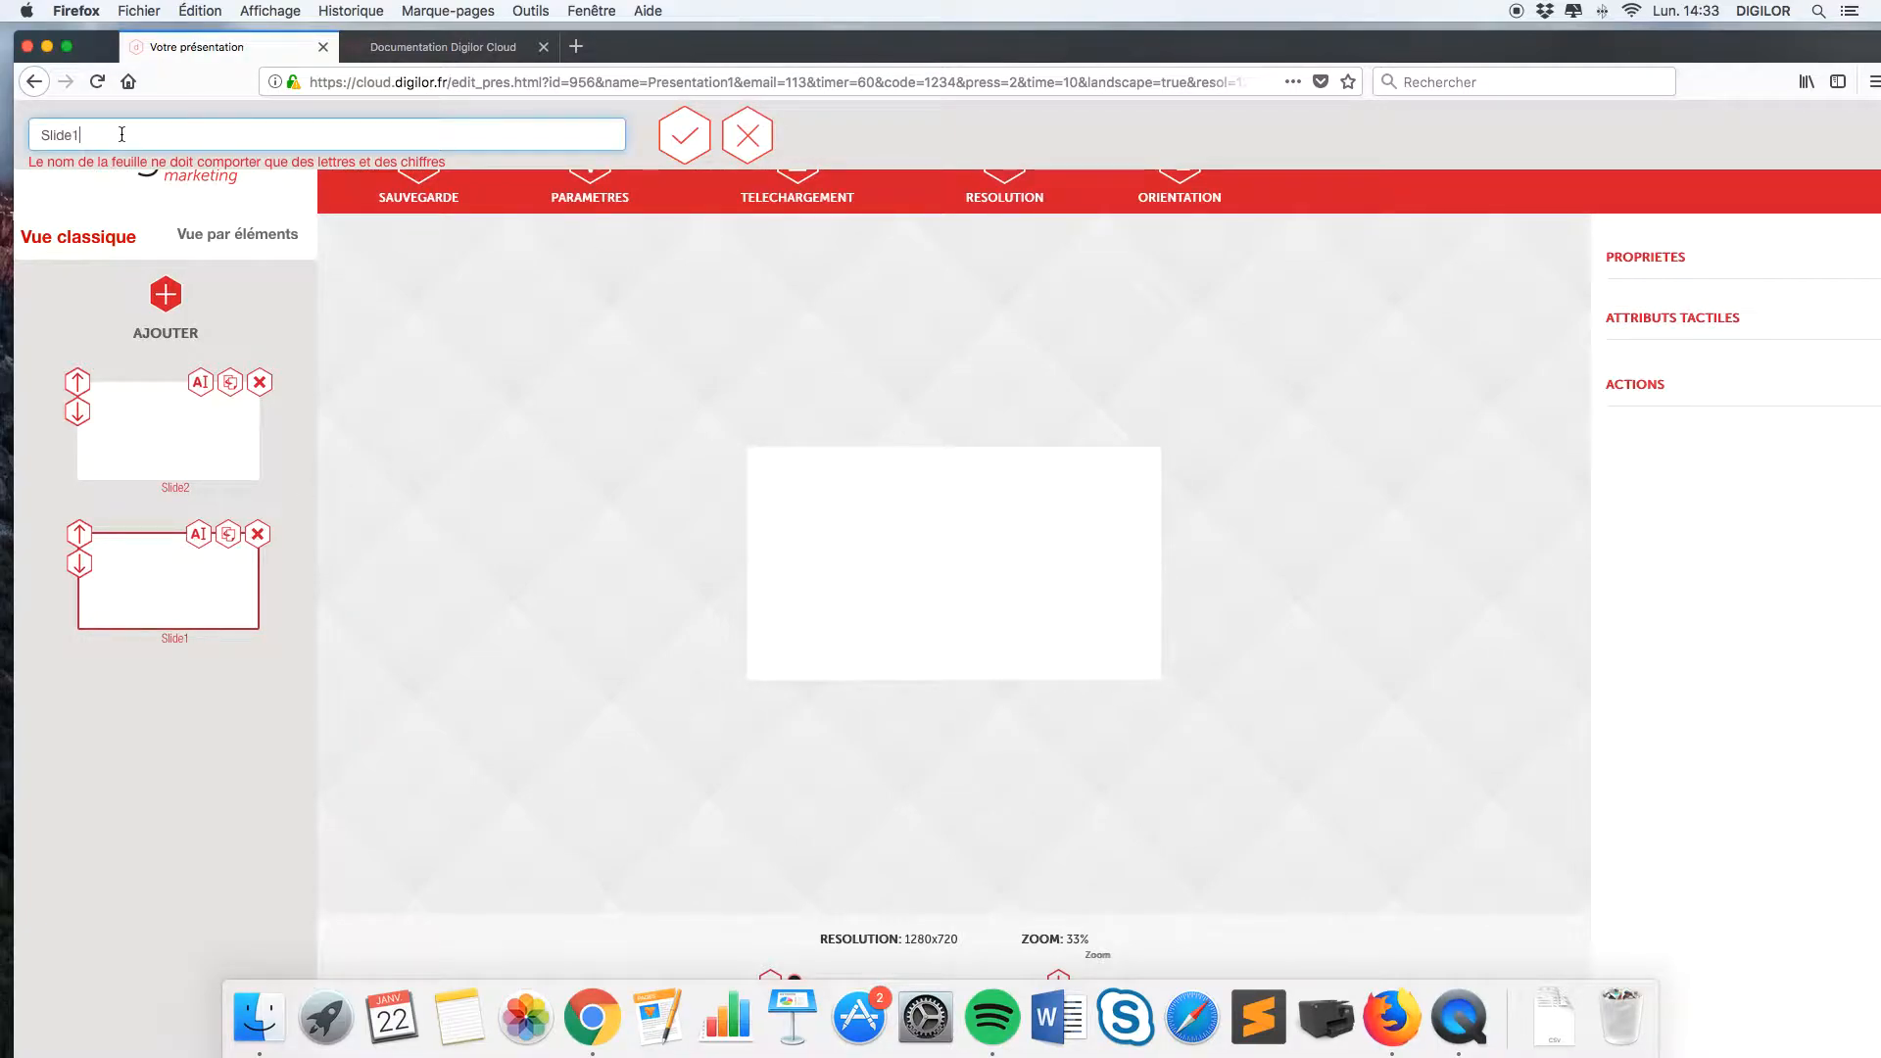
pyautogui.write('3')
pyautogui.click(706, 137)
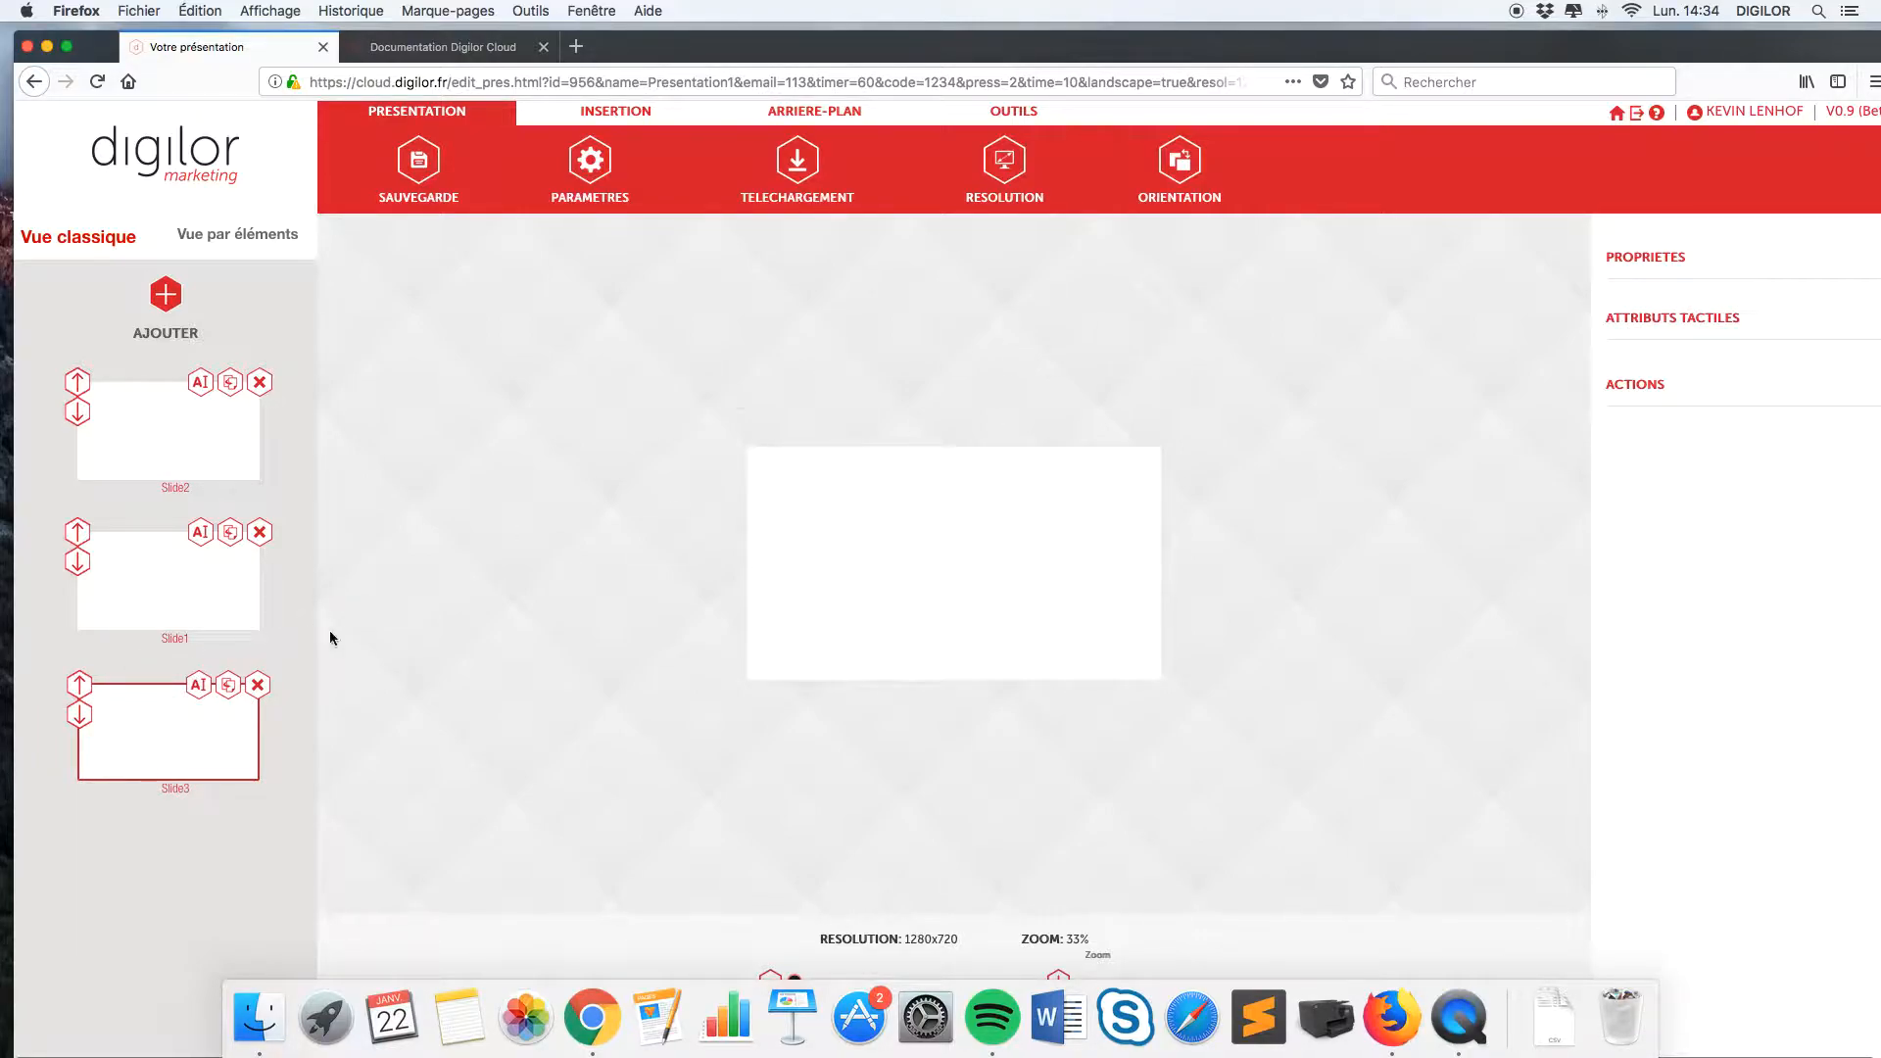
# - Insert a text element in the upper part of Slide2, at about X 388 px and Y 148 px, and select it
pyautogui.click(188, 590)
pyautogui.click(200, 468)
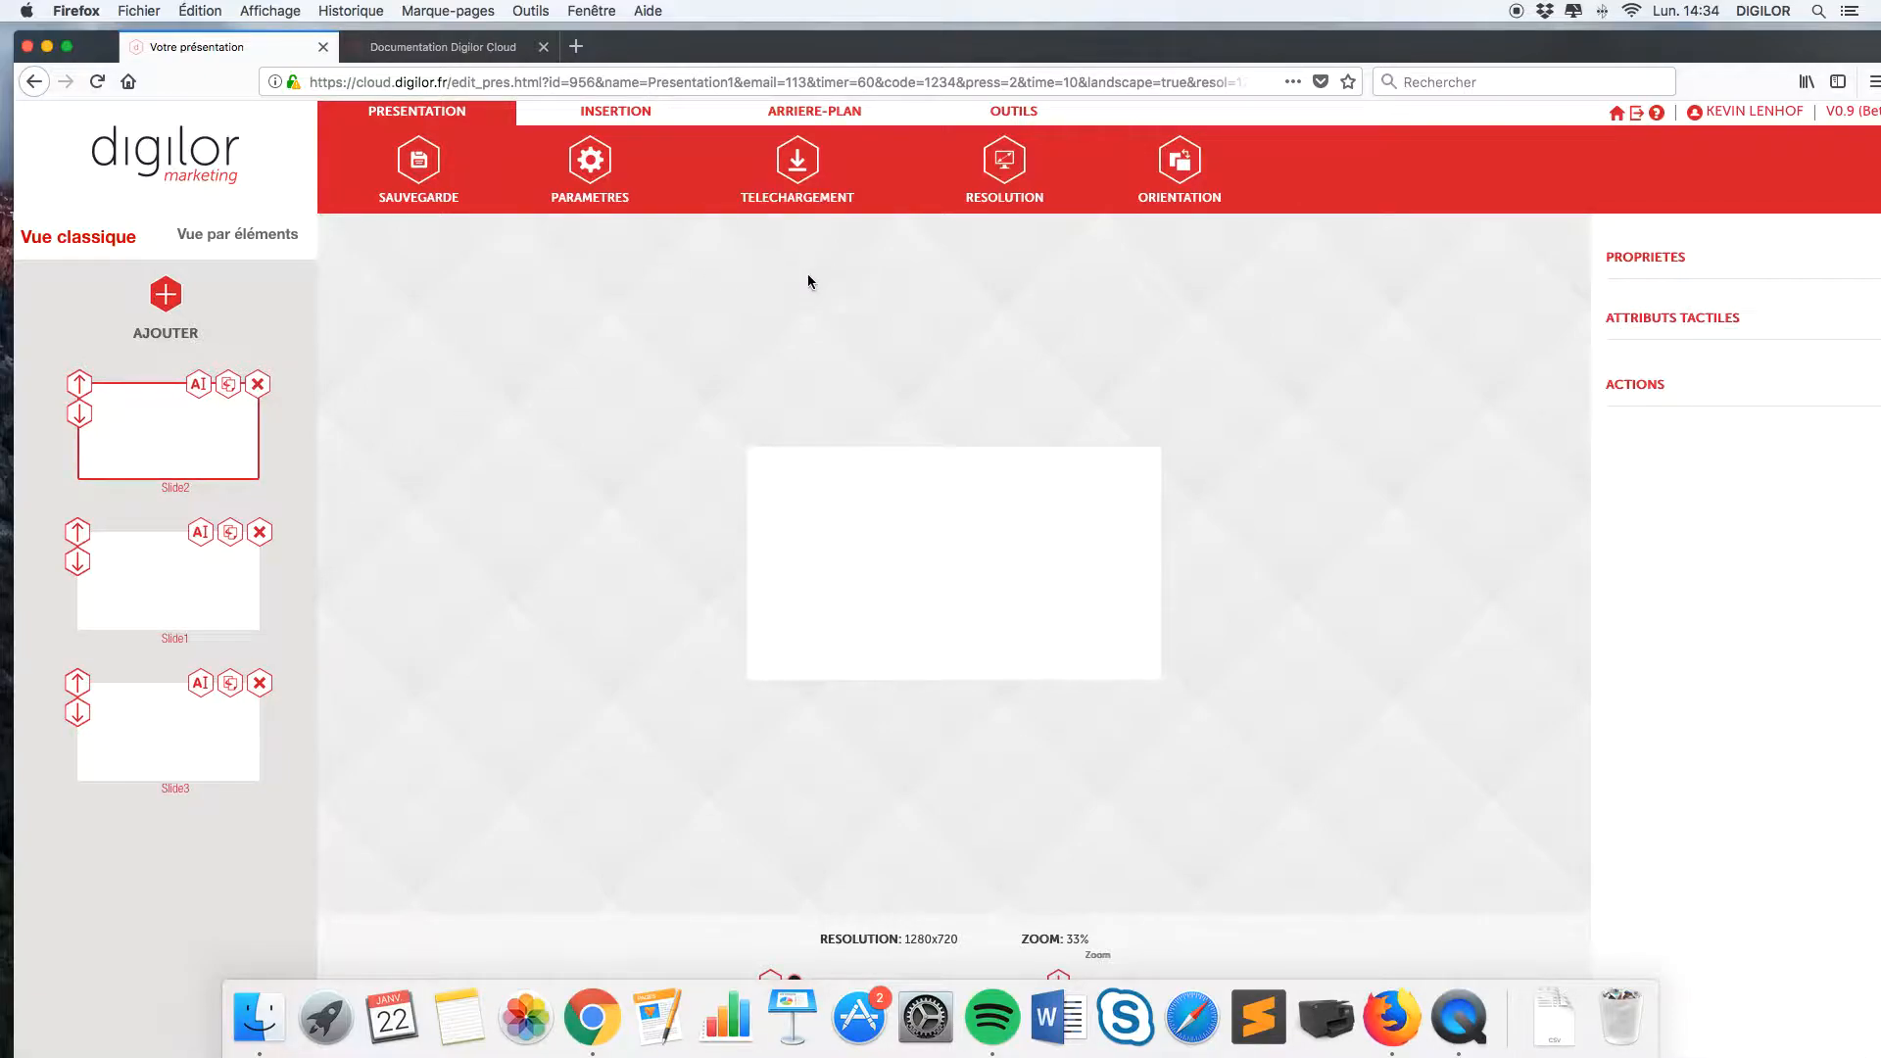
pyautogui.click(812, 113)
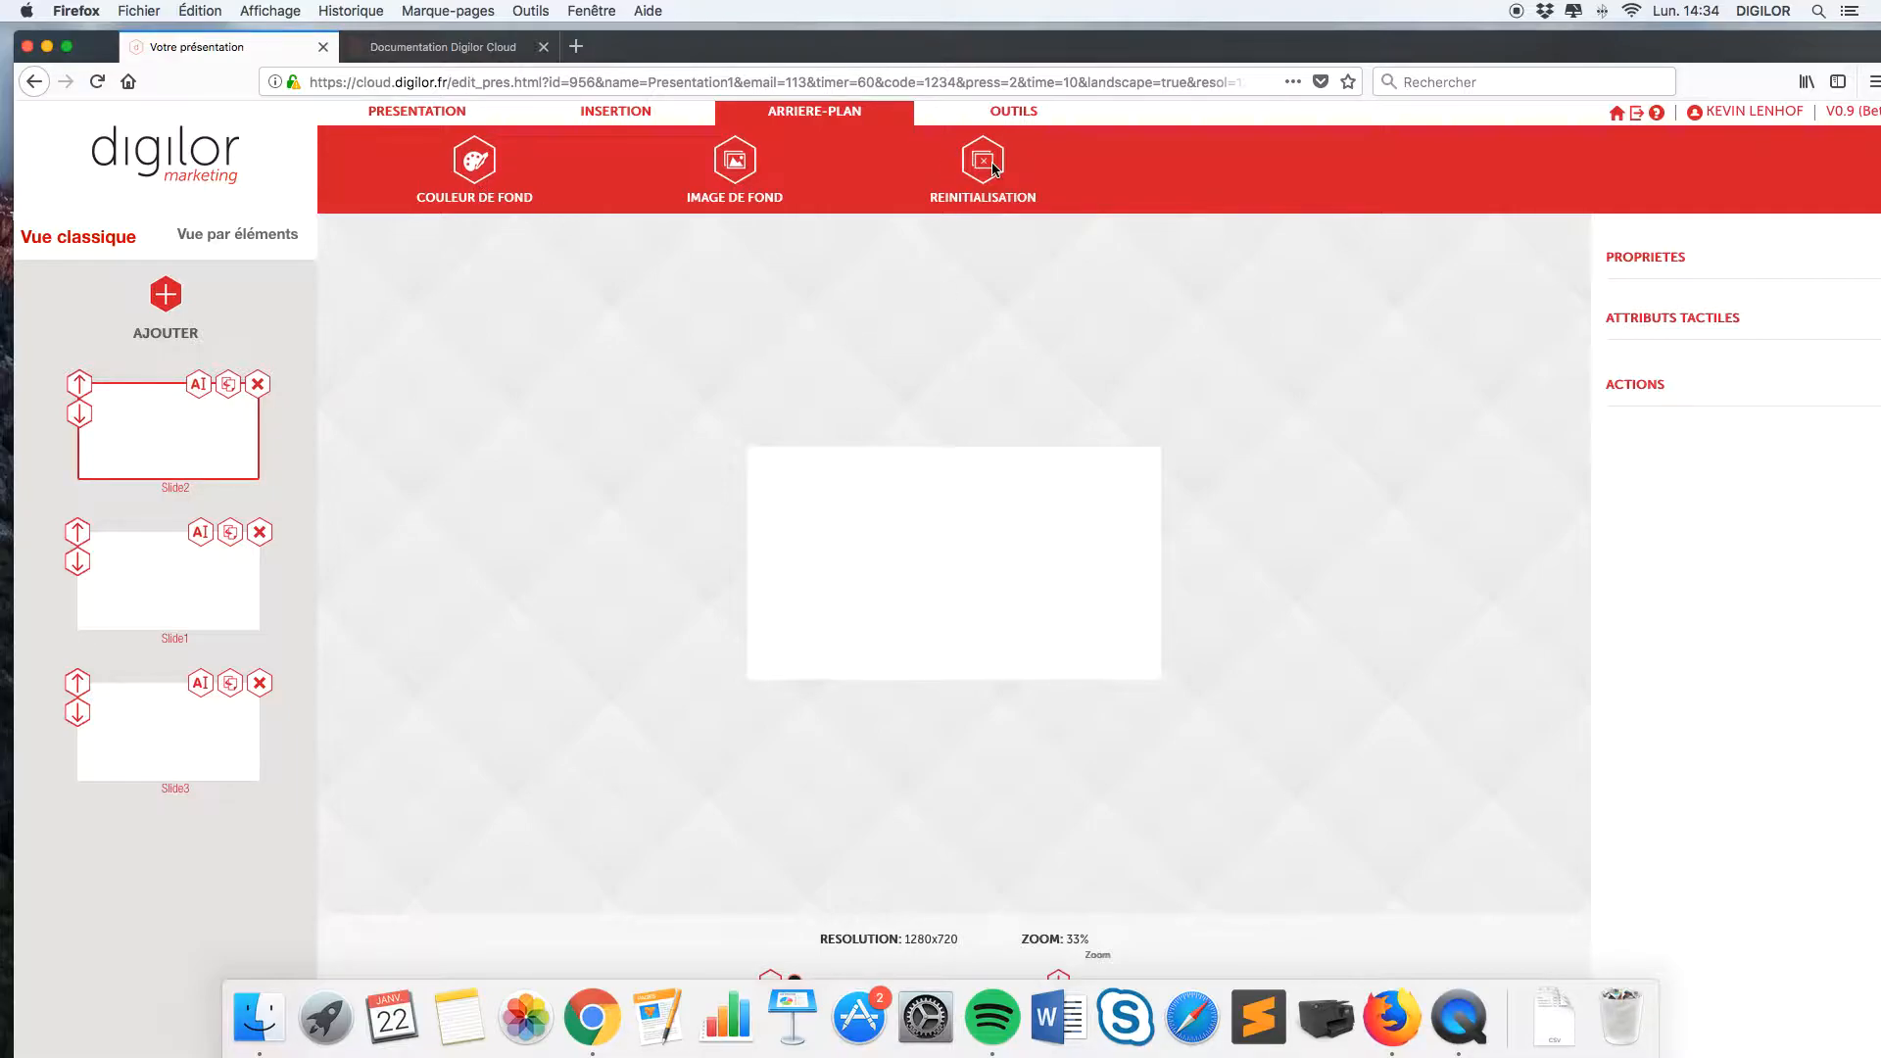
pyautogui.click(1009, 113)
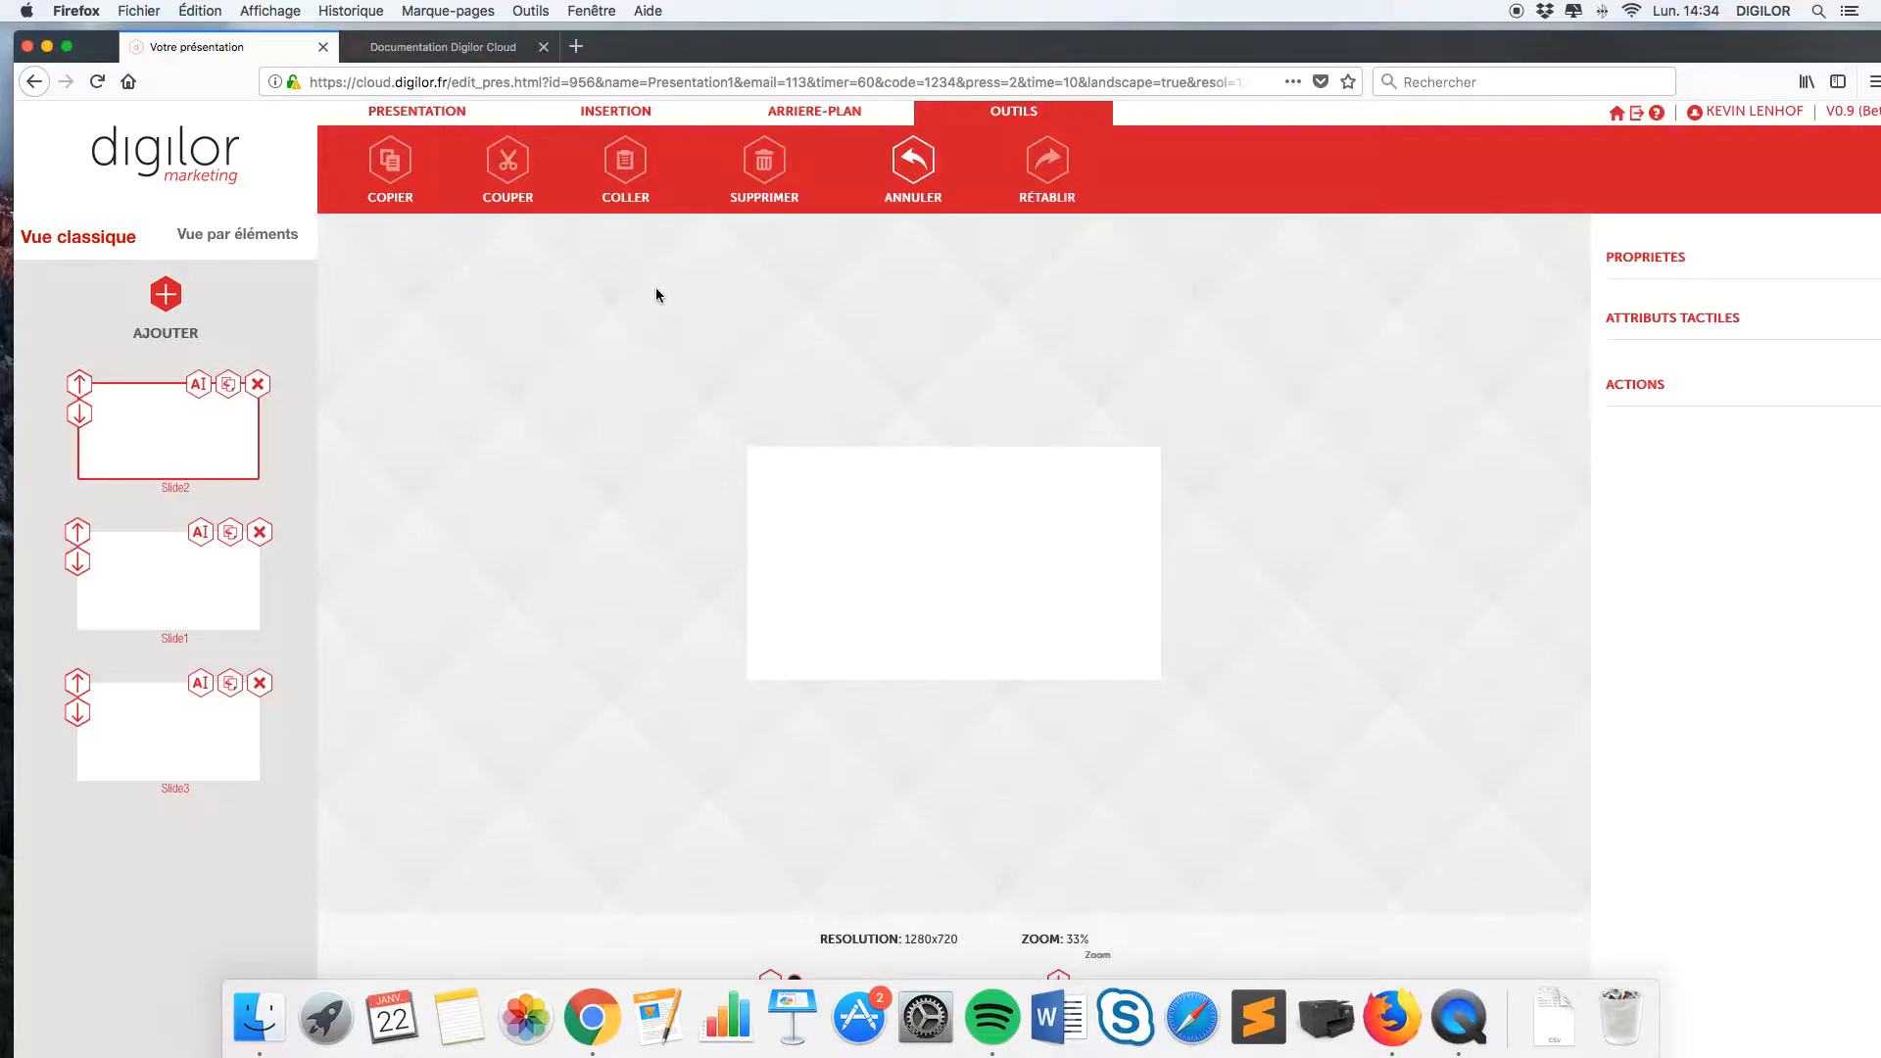
pyautogui.click(620, 115)
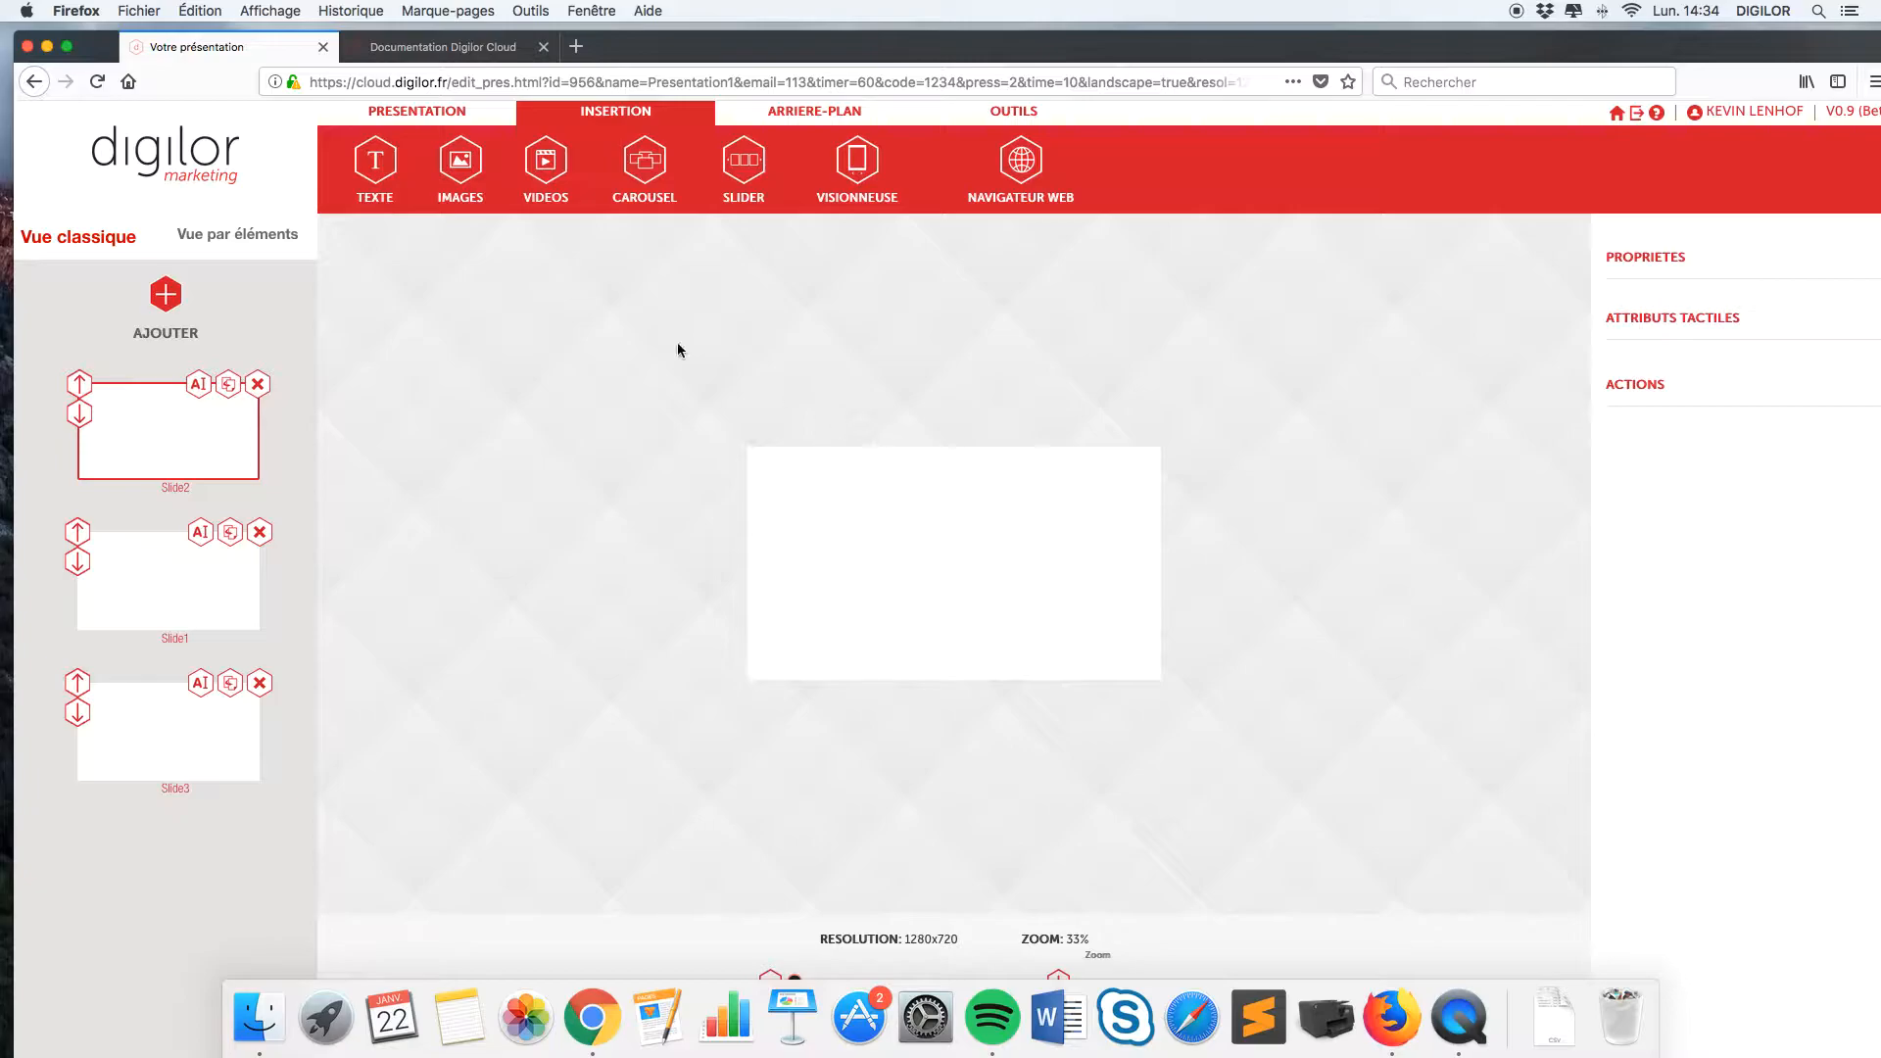
pyautogui.click(382, 167)
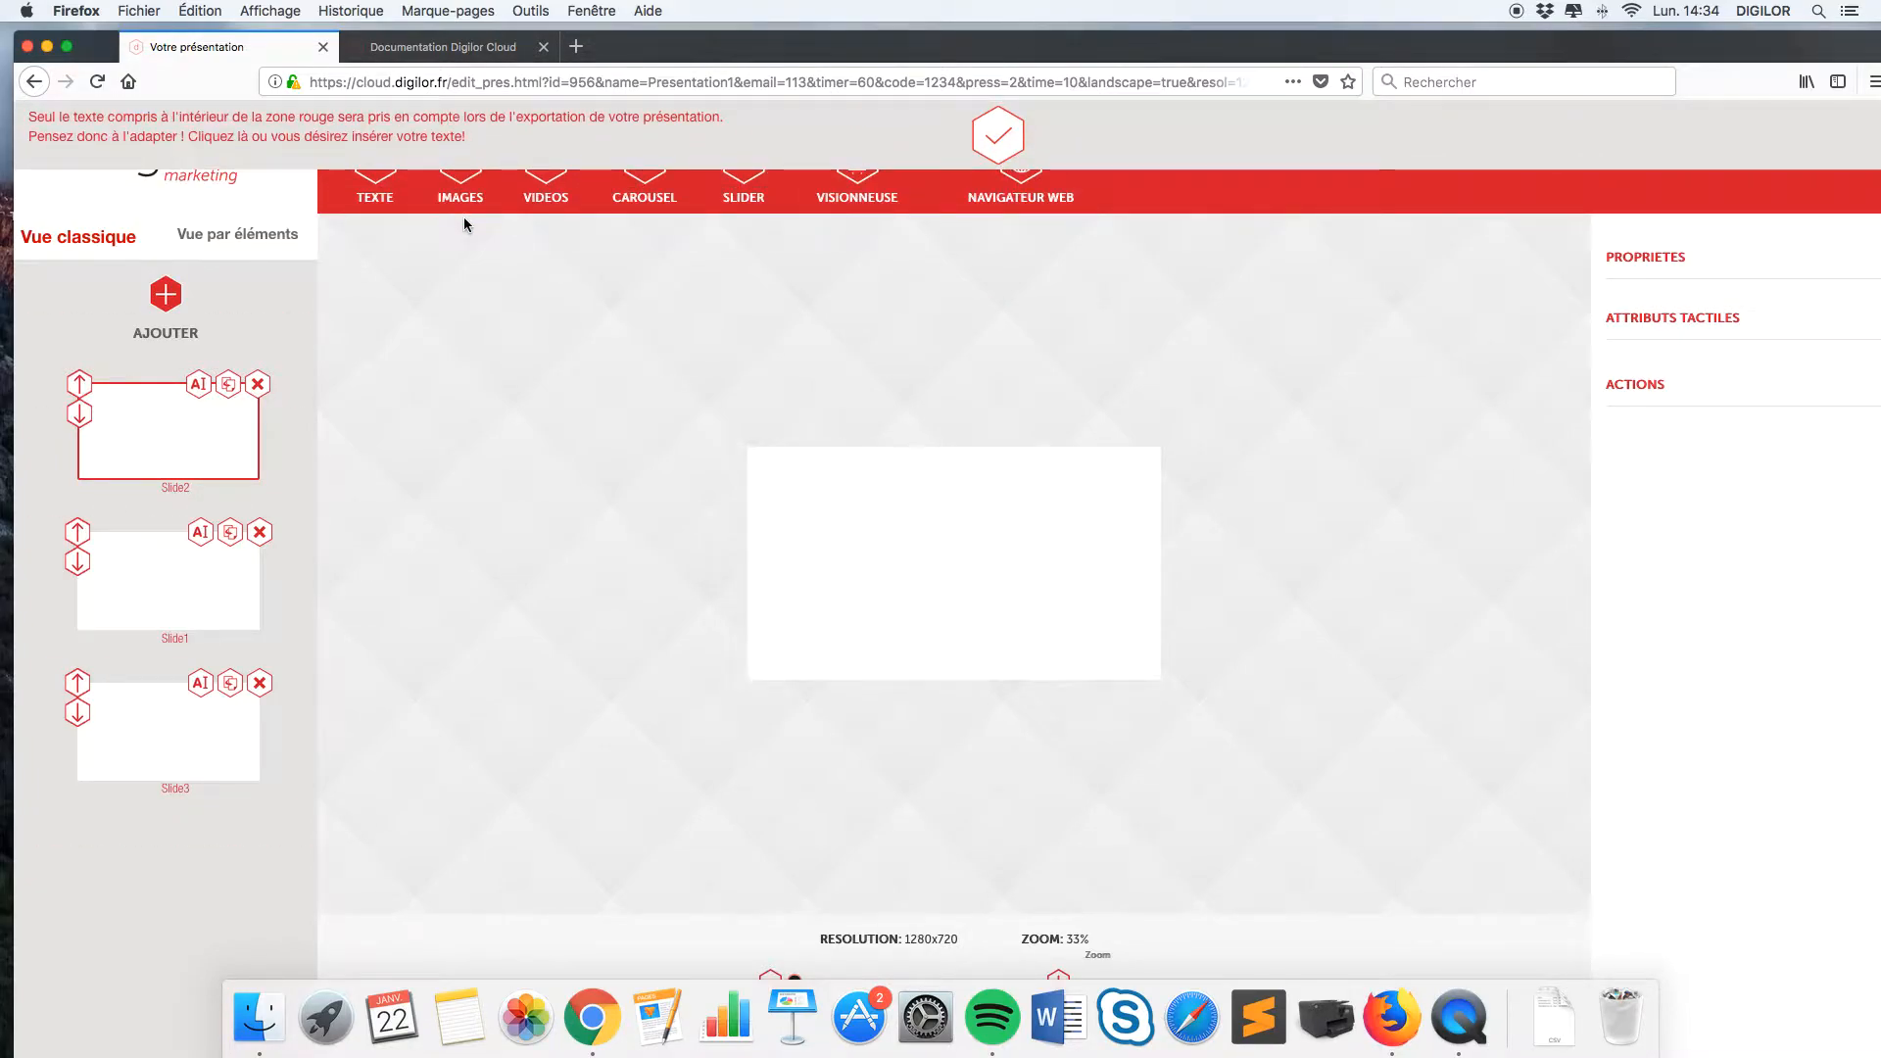
pyautogui.click(999, 136)
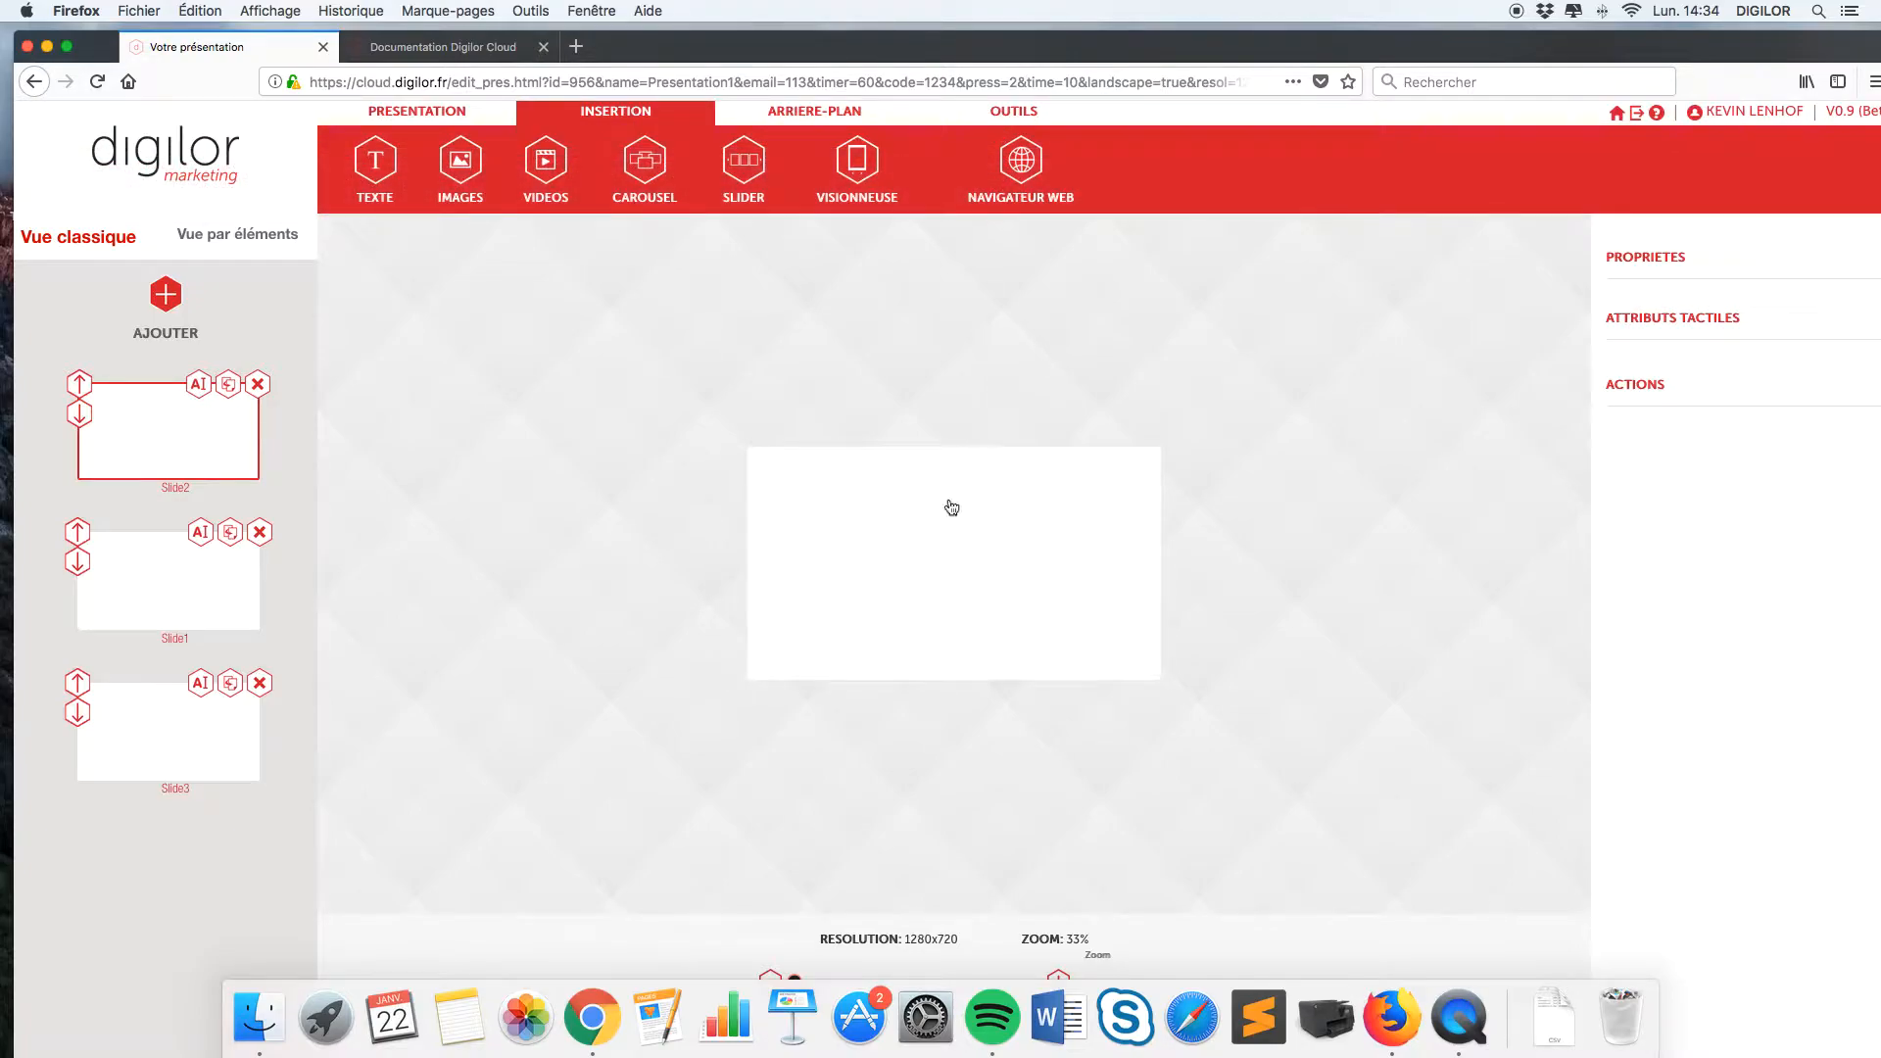
pyautogui.click(873, 503)
pyautogui.click(922, 510)
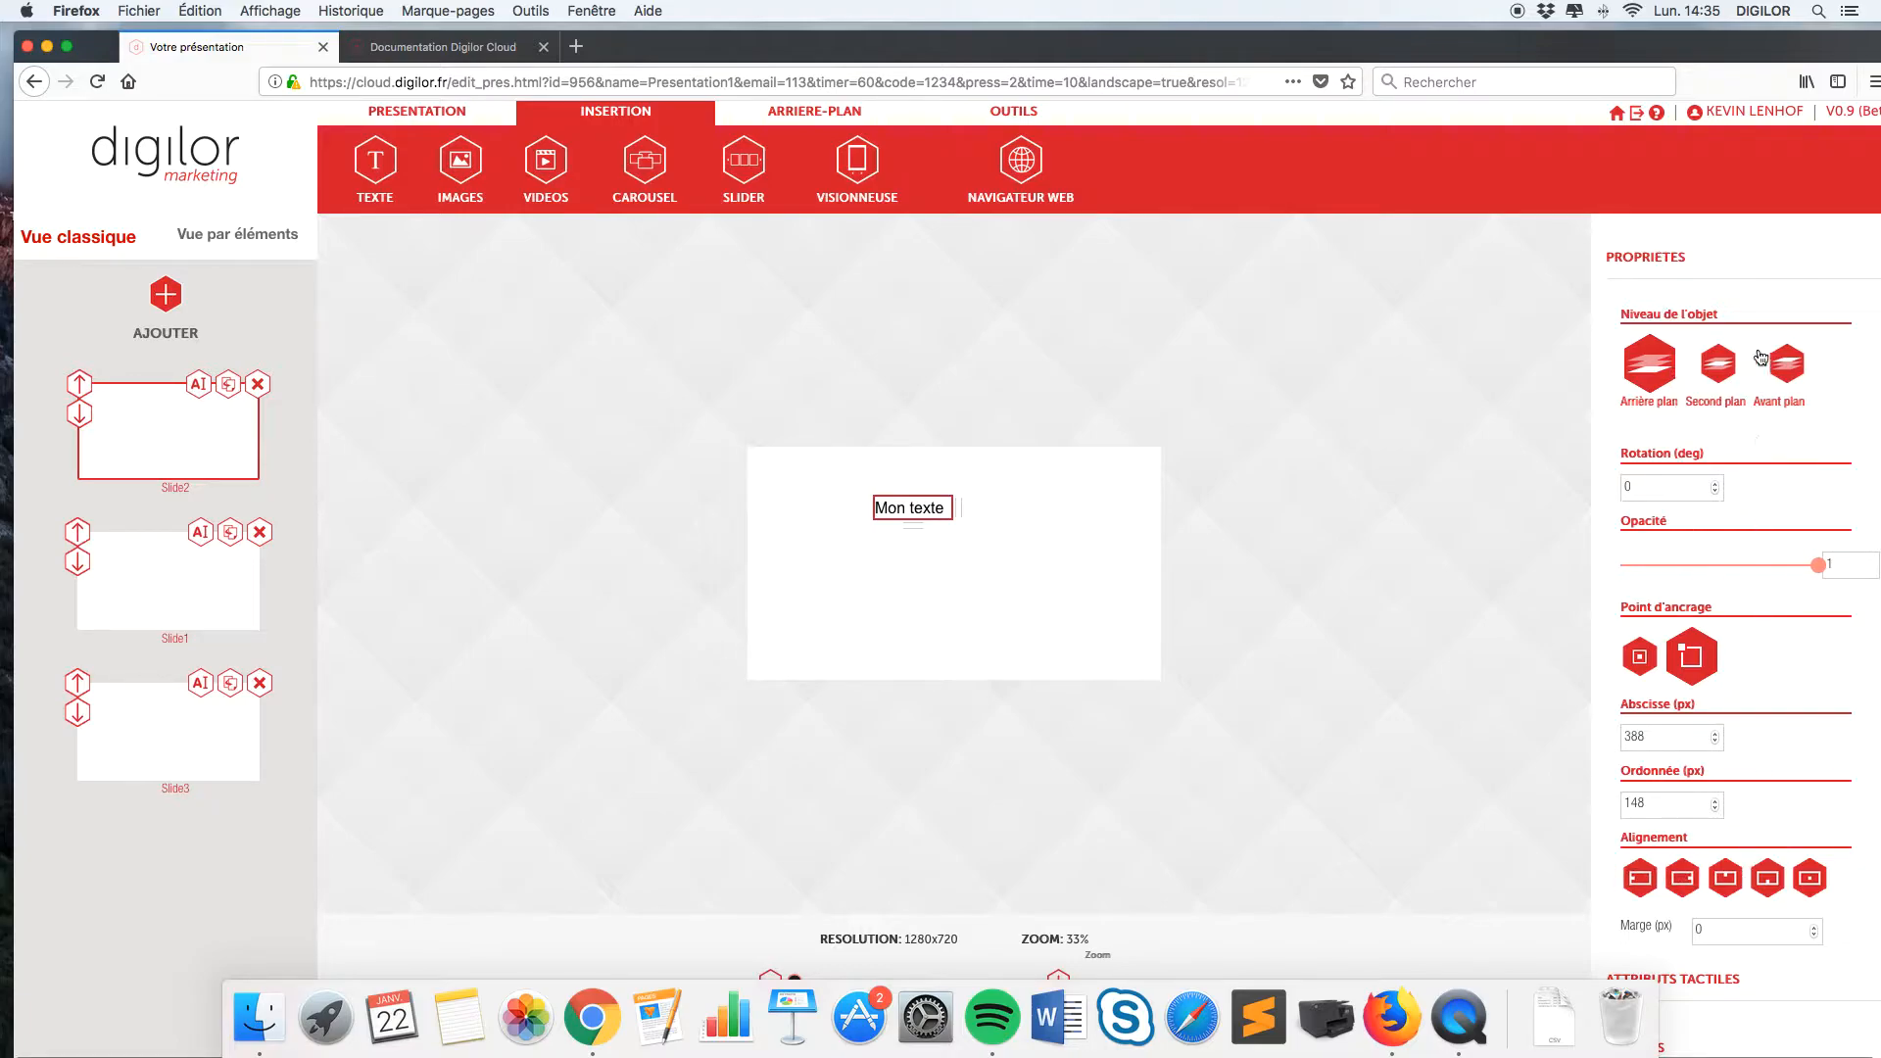
# - Set the text element's object level to Arrière plan and its abscissa to 450 px
pyautogui.scroll(-1, 1771, 620)
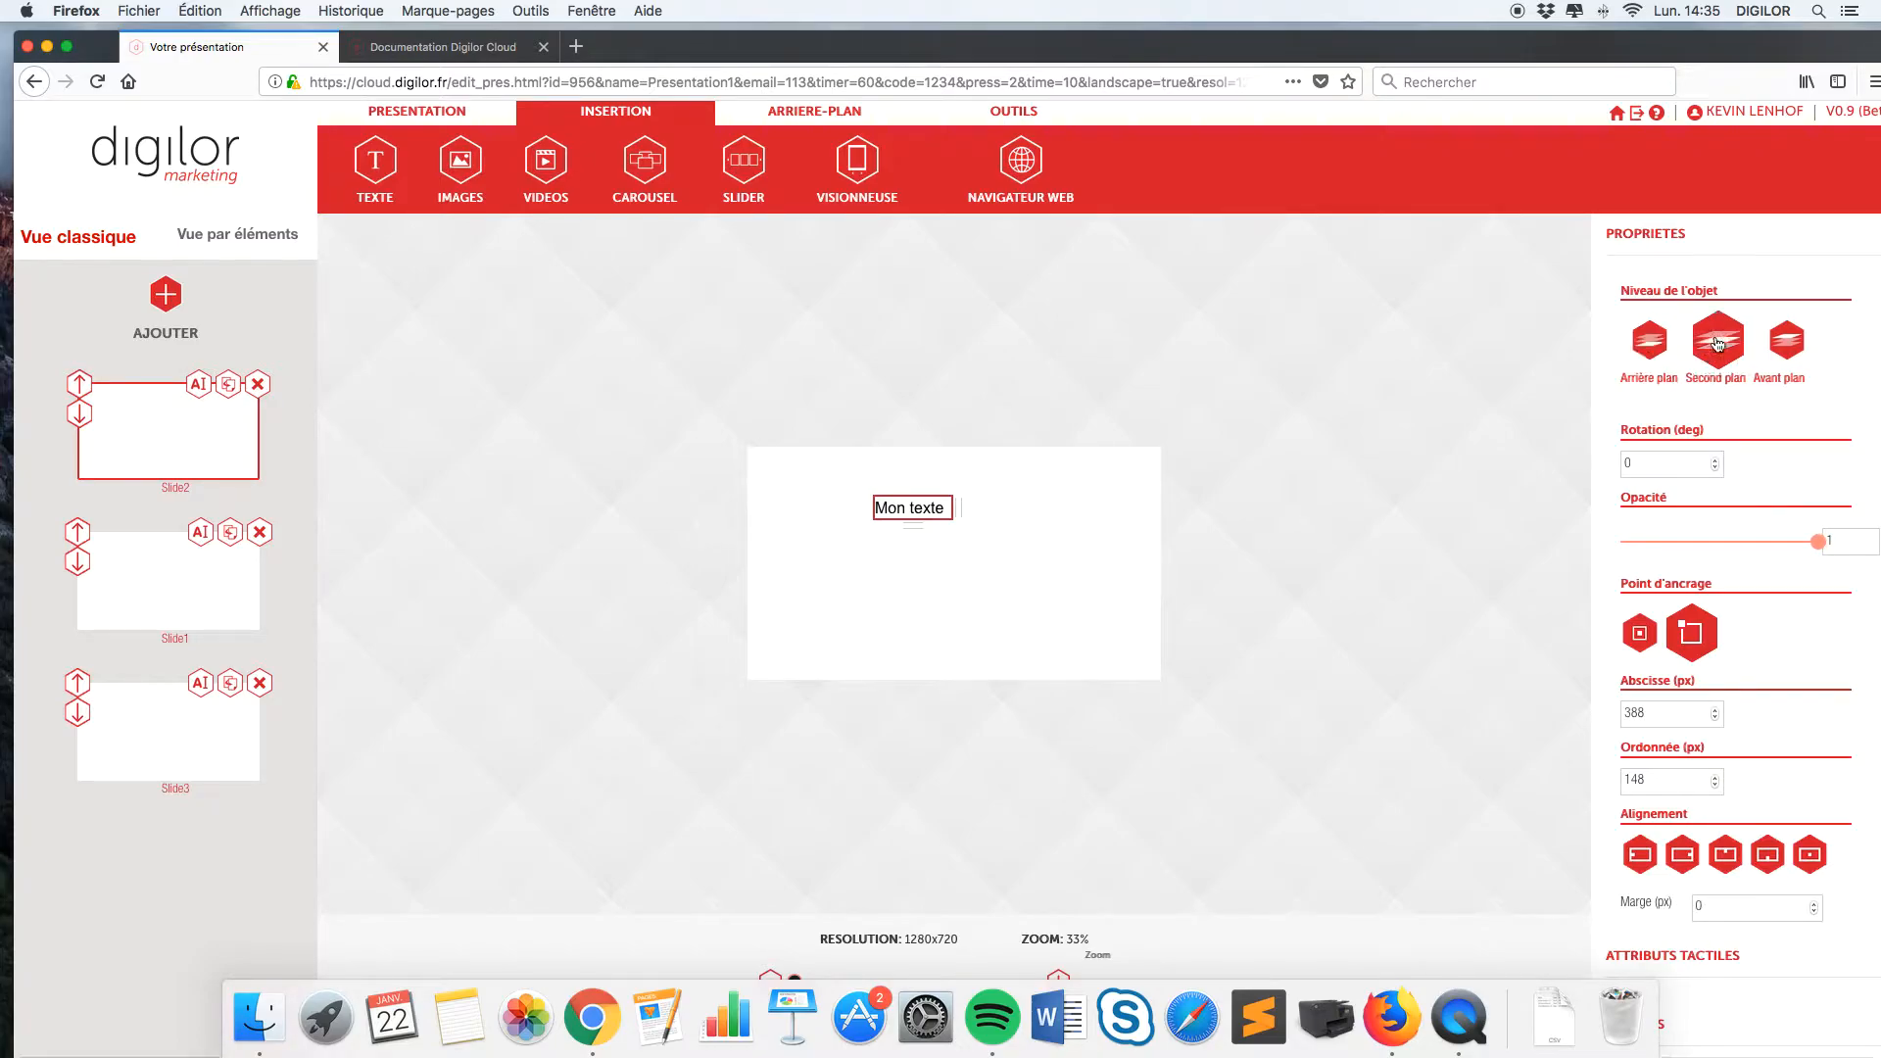
pyautogui.click(1650, 349)
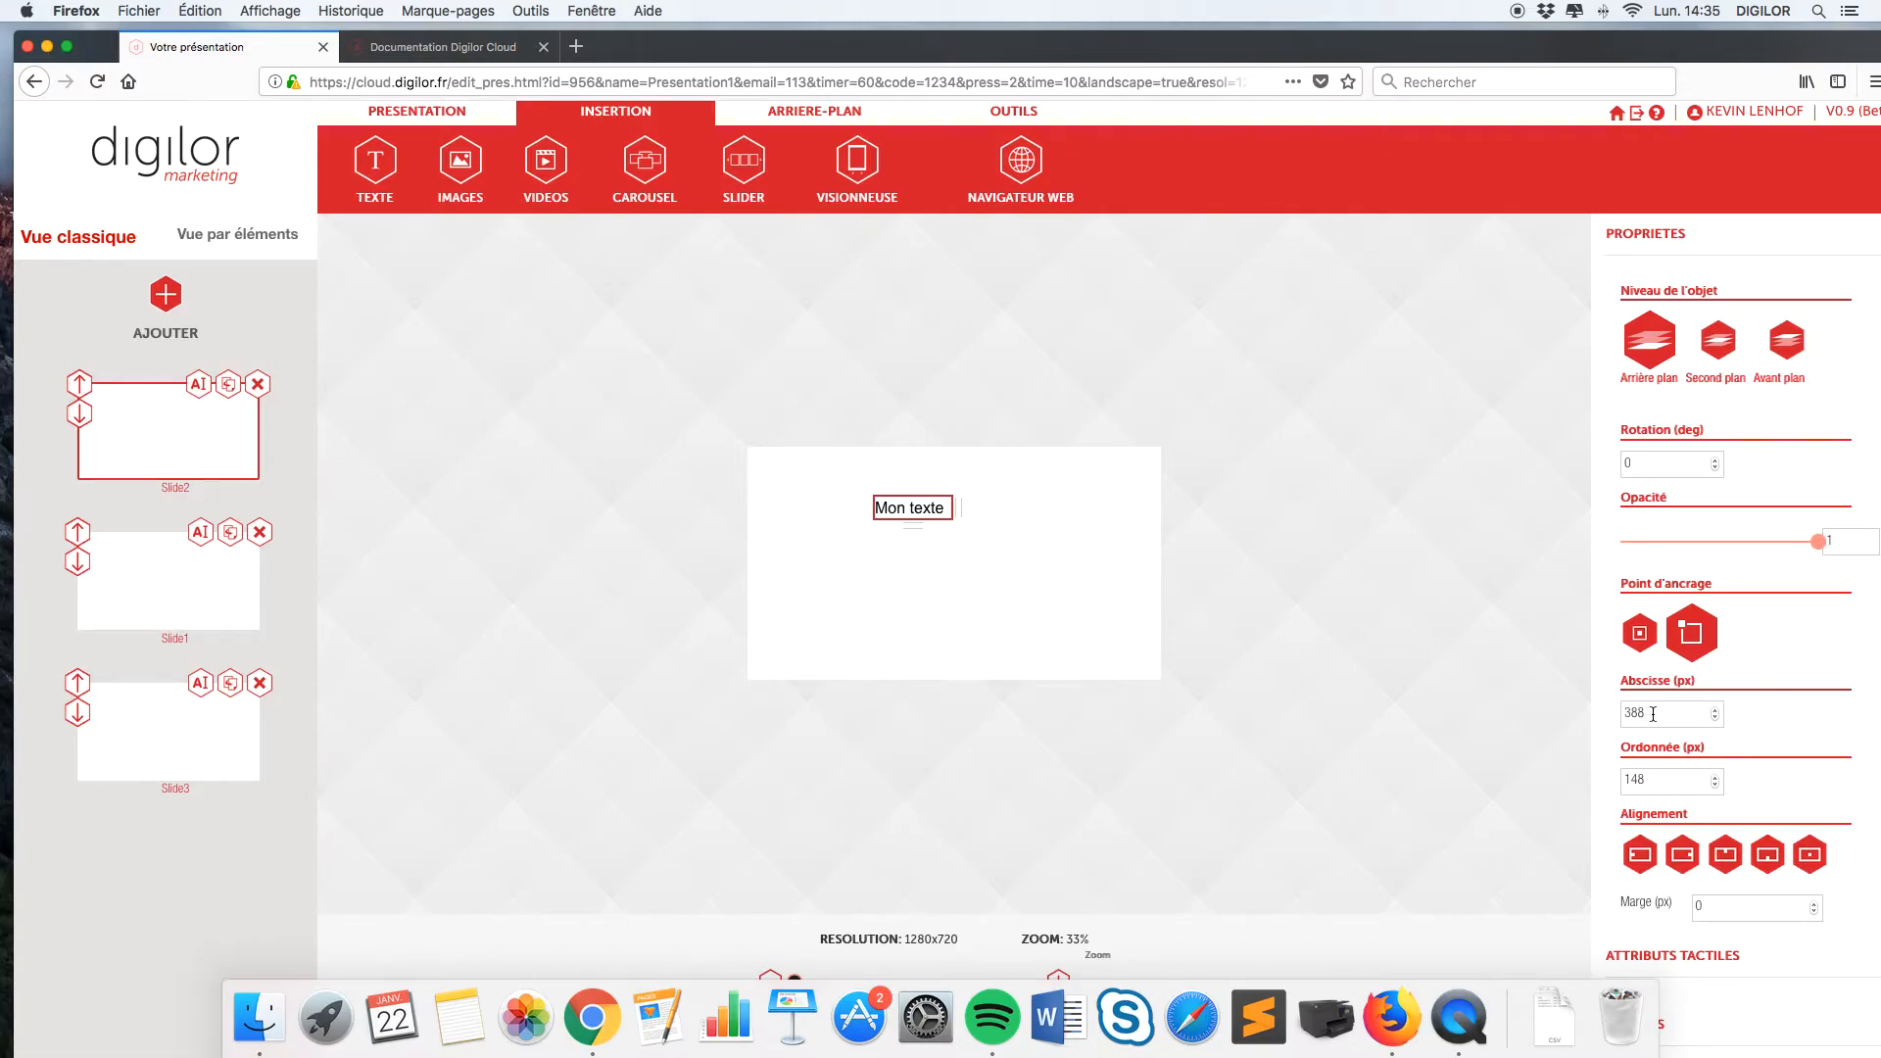
pyautogui.moveTo(1673, 713); pyautogui.dragTo(1554, 710)
pyautogui.write('450')
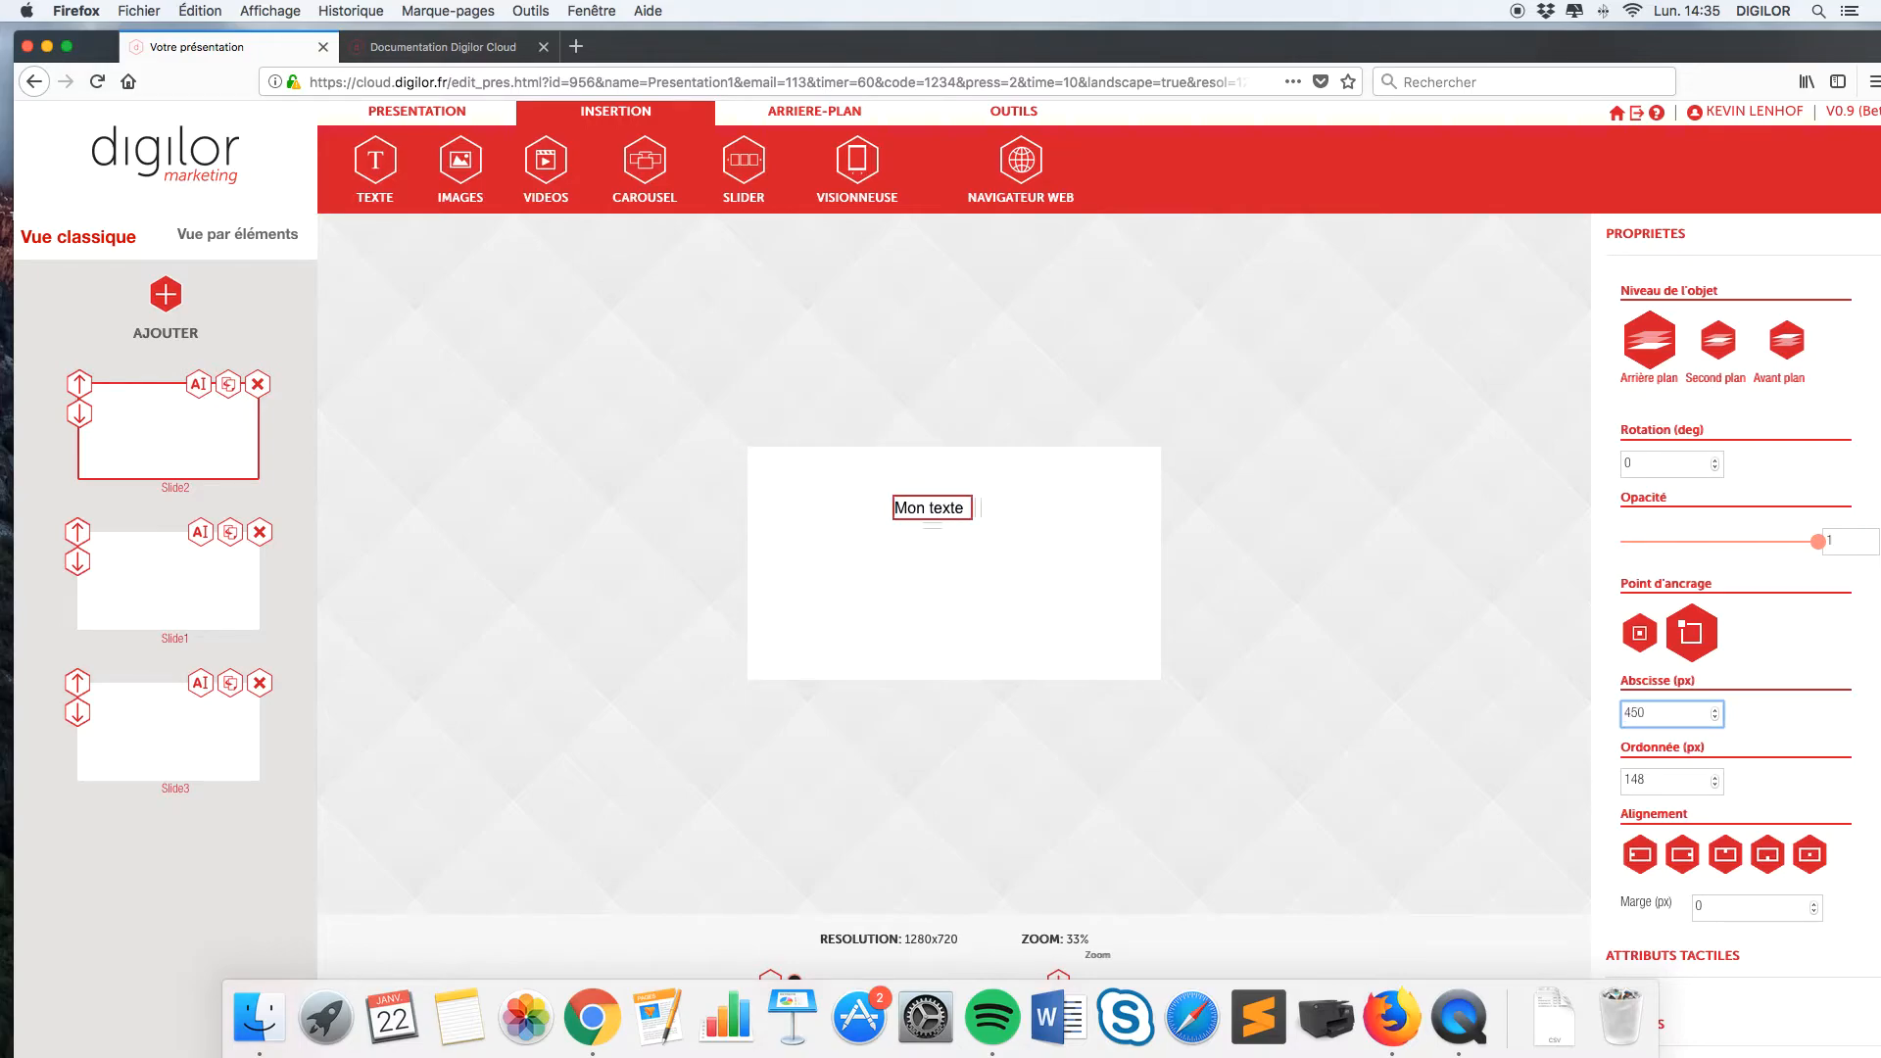
pyautogui.click(1777, 720)
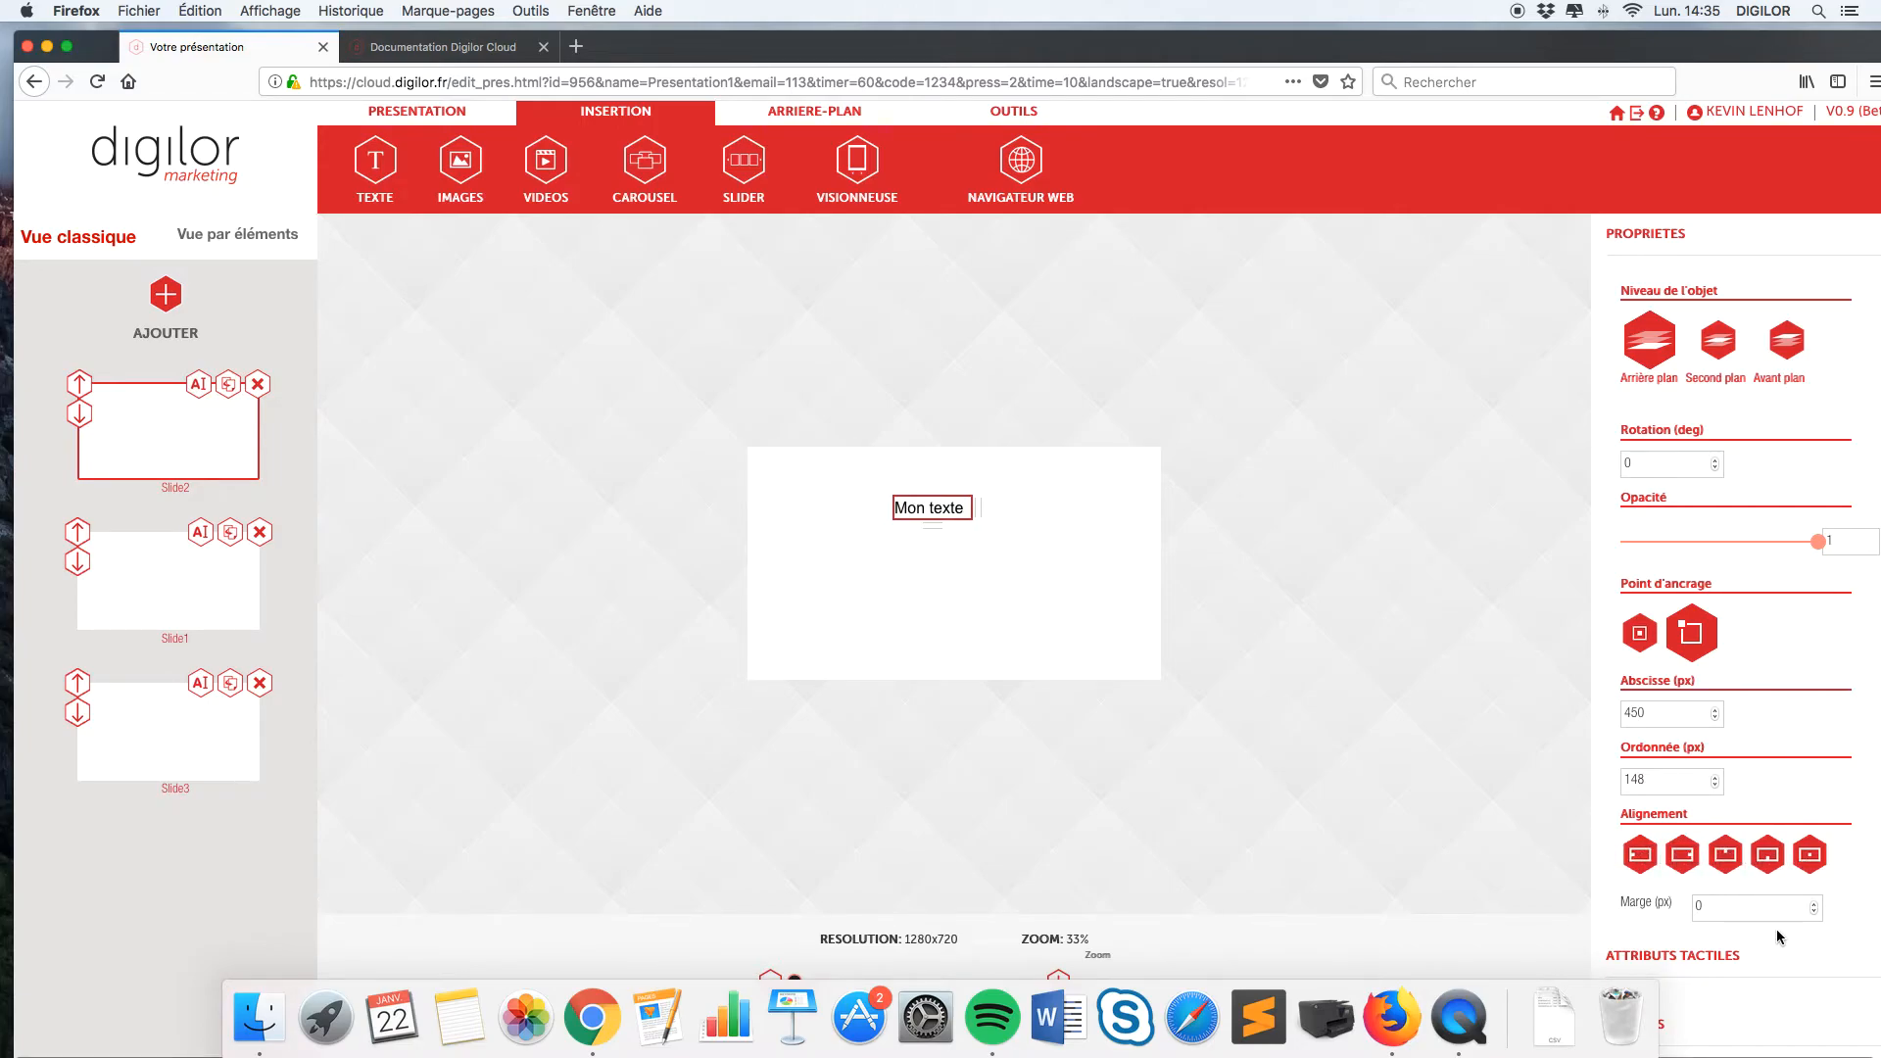
# - Show the touch attributes of the selected text element
pyautogui.click(1716, 965)
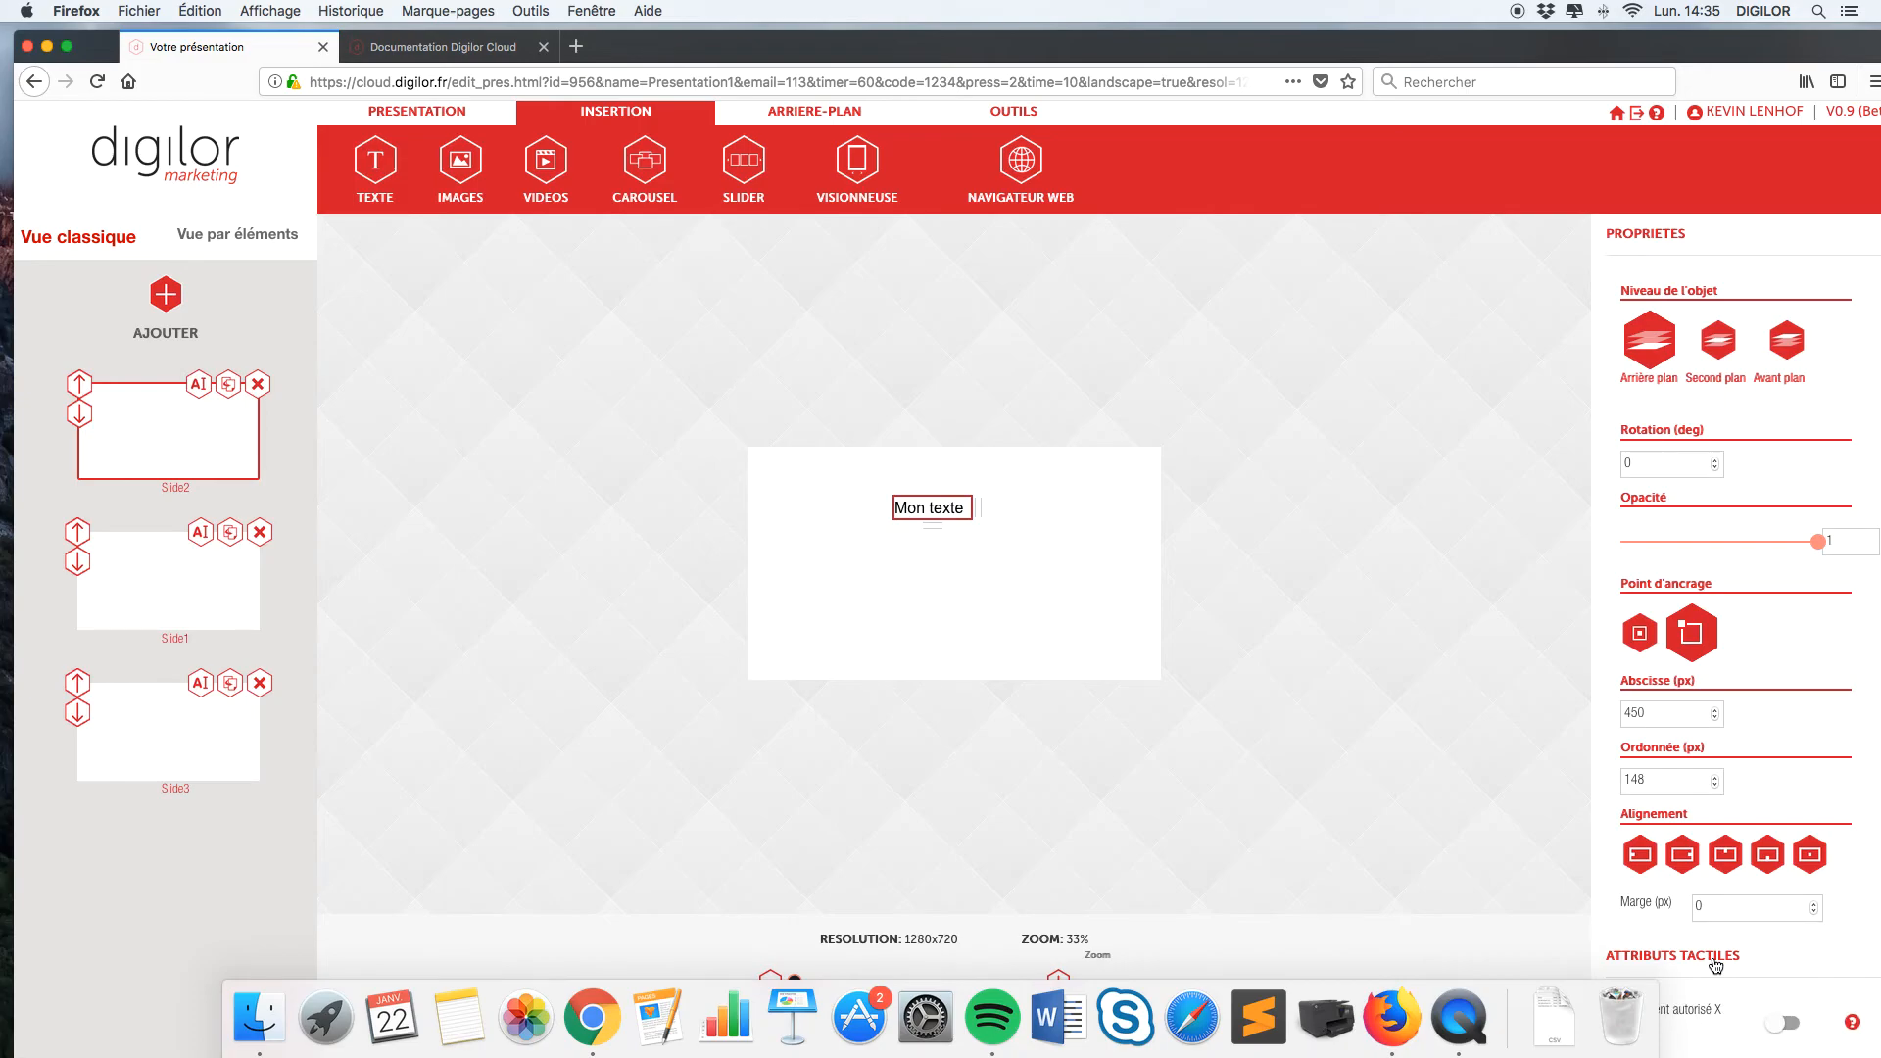